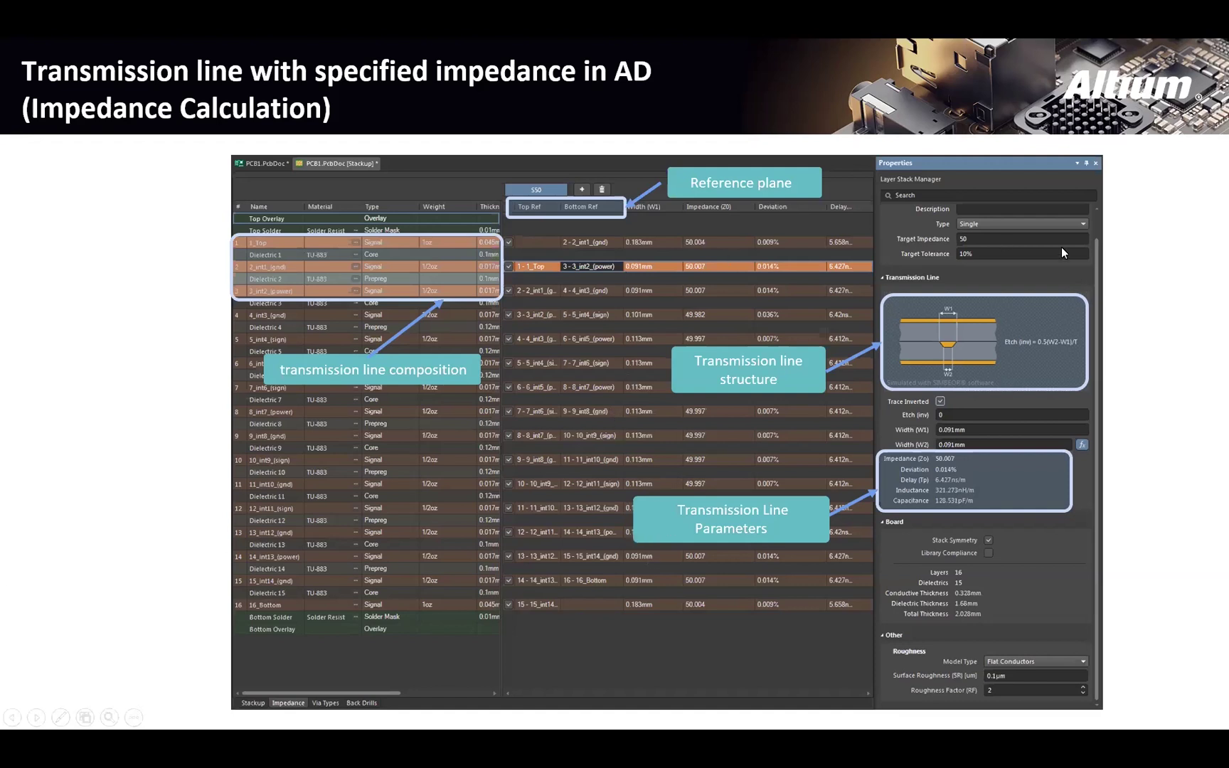
left_click(1141, 244)
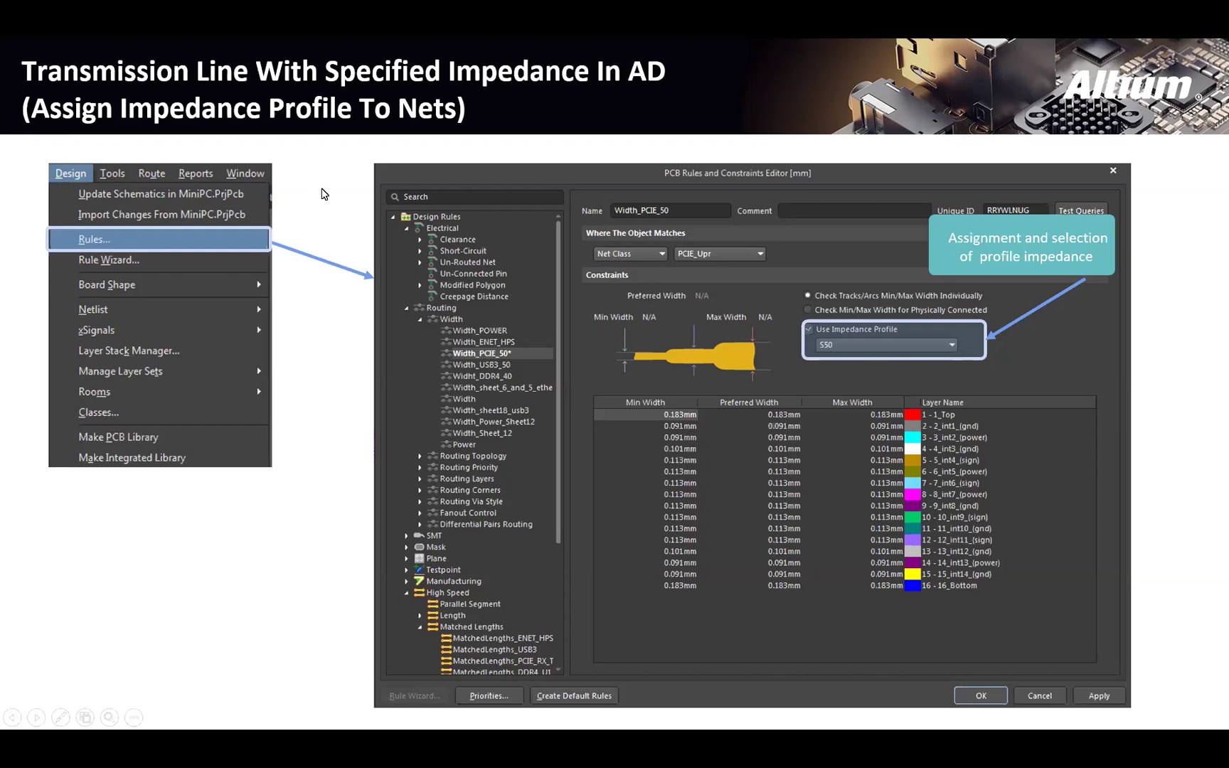
left_click(320, 186)
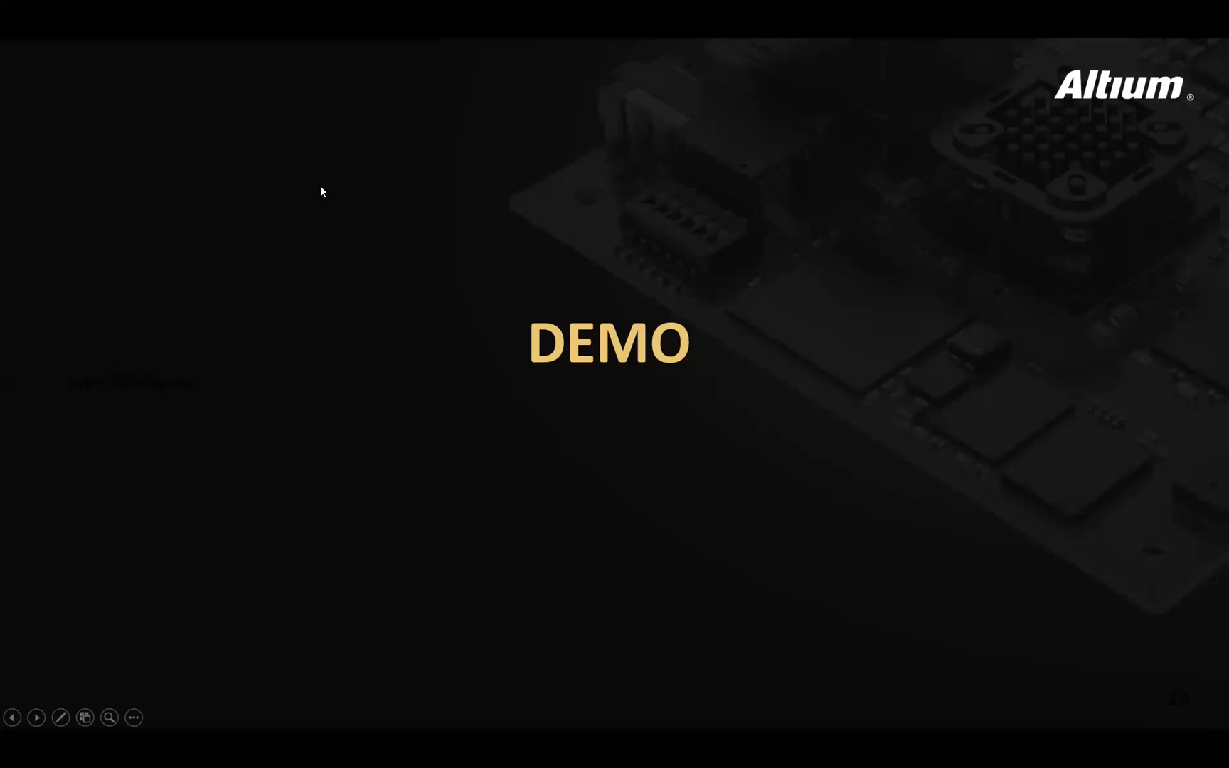
- Switch from the slide show to Altium Designer and open the Layer Stack Manager for the WiFi board
key("alt+Tab")
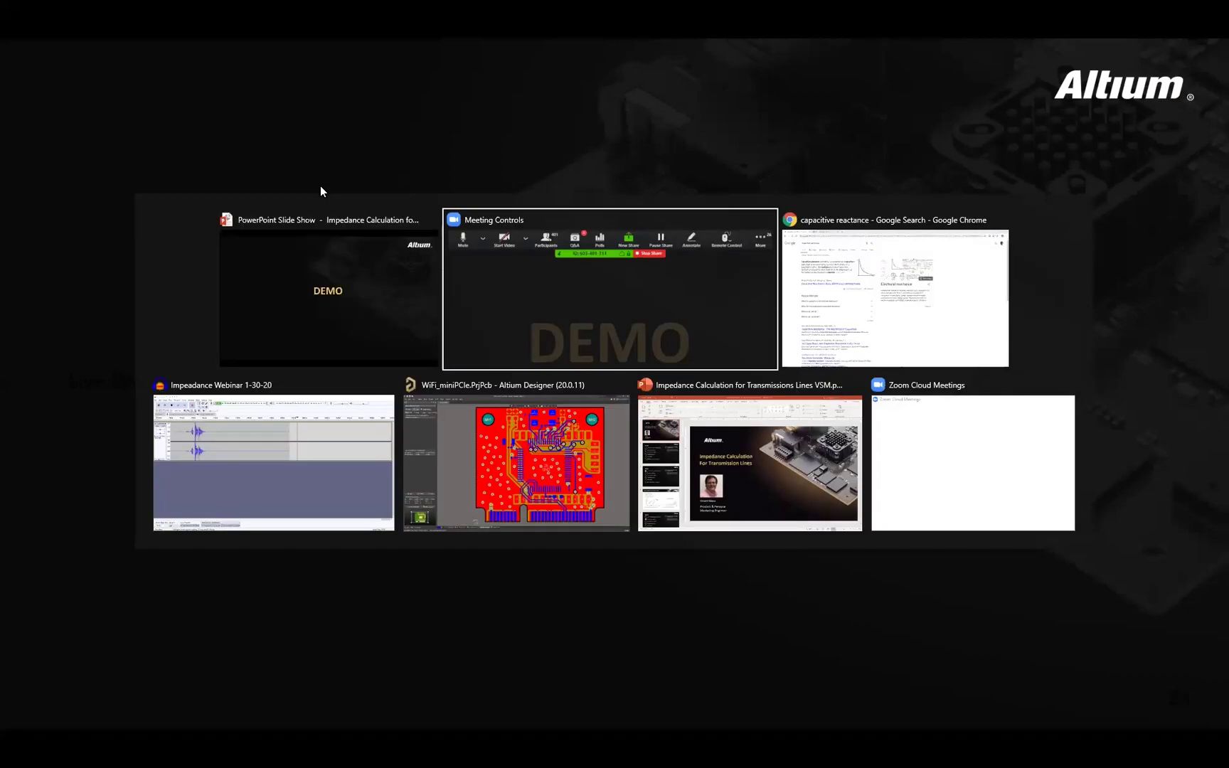
key("alt+Tab")
key("alt+Tab")
key("alt+Tab")
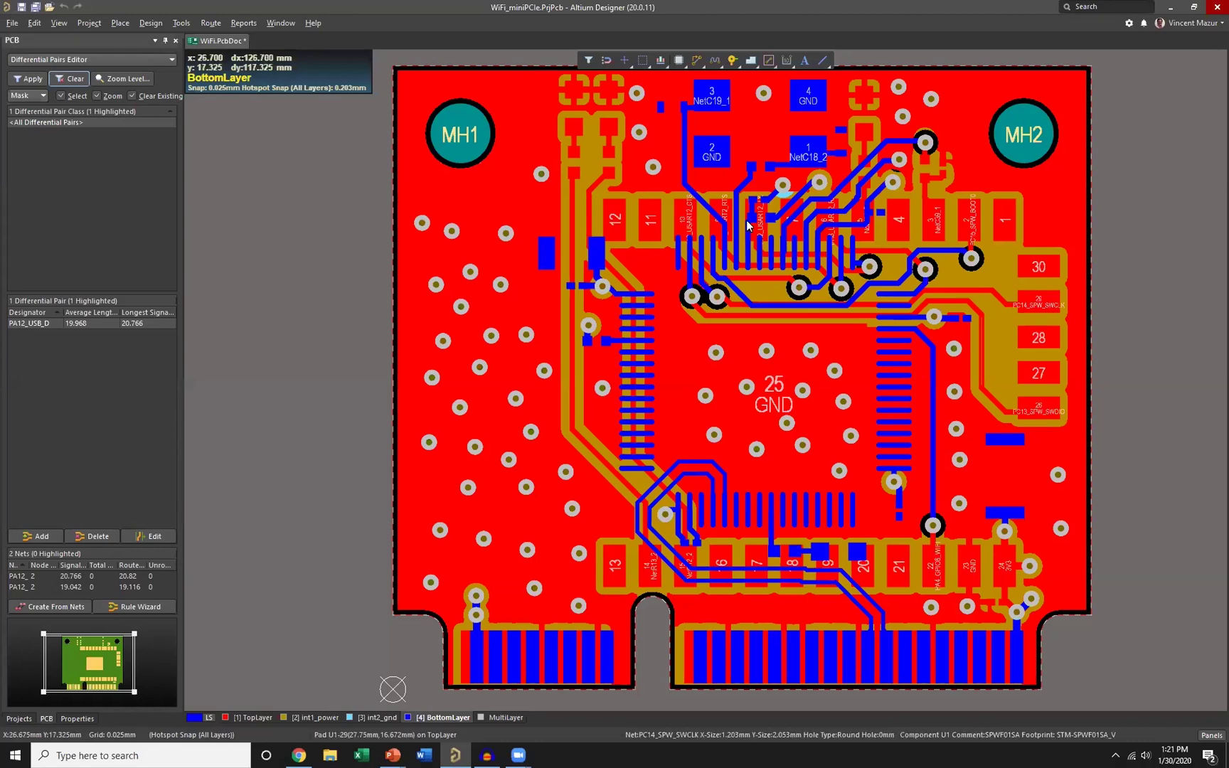
left_click(150, 23)
left_click(214, 155)
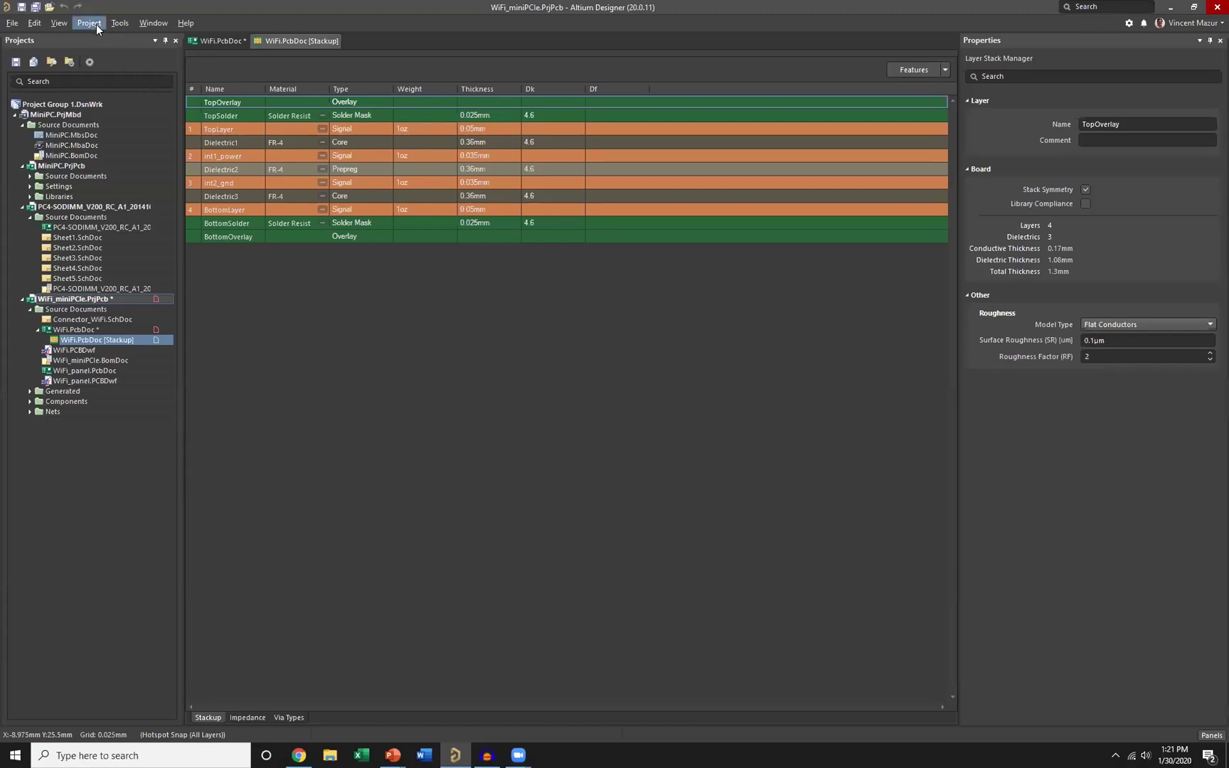
- Apply the 6 Layers (4 x Signal, 2 x Plane) preset to the board's layer stack
left_click(120, 23)
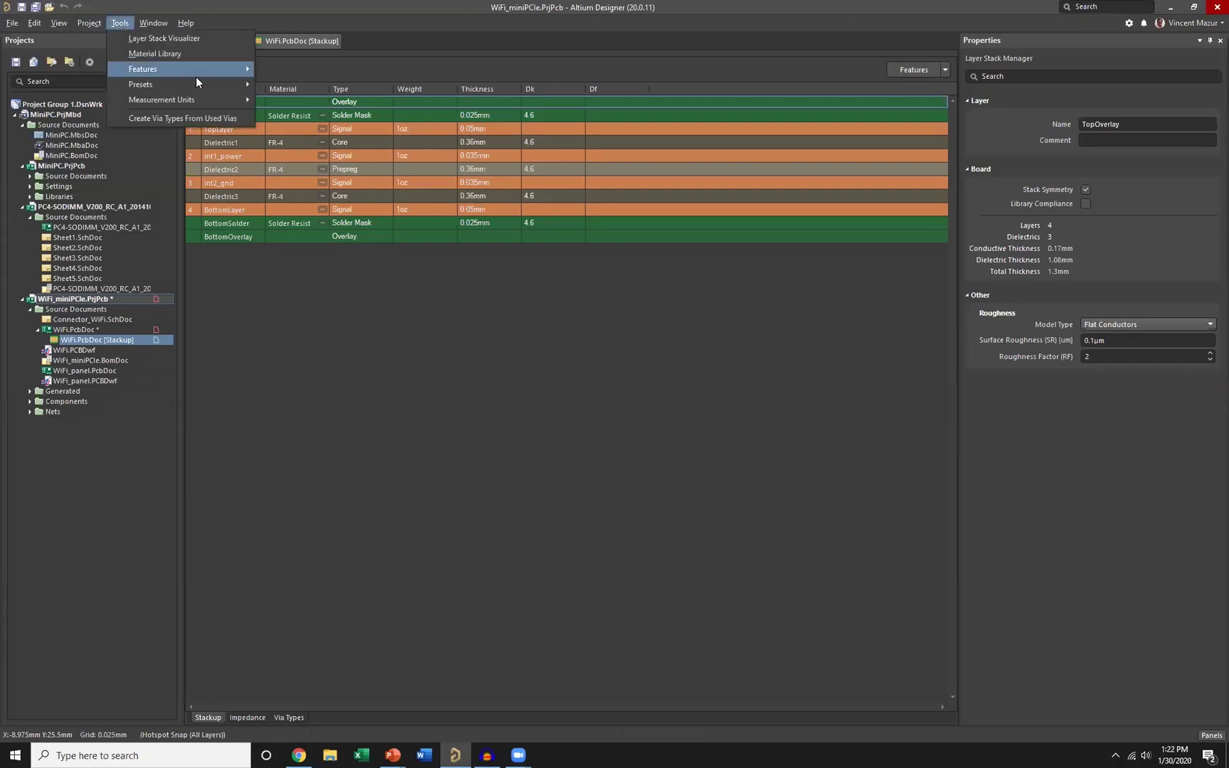
mouse_move(211, 84)
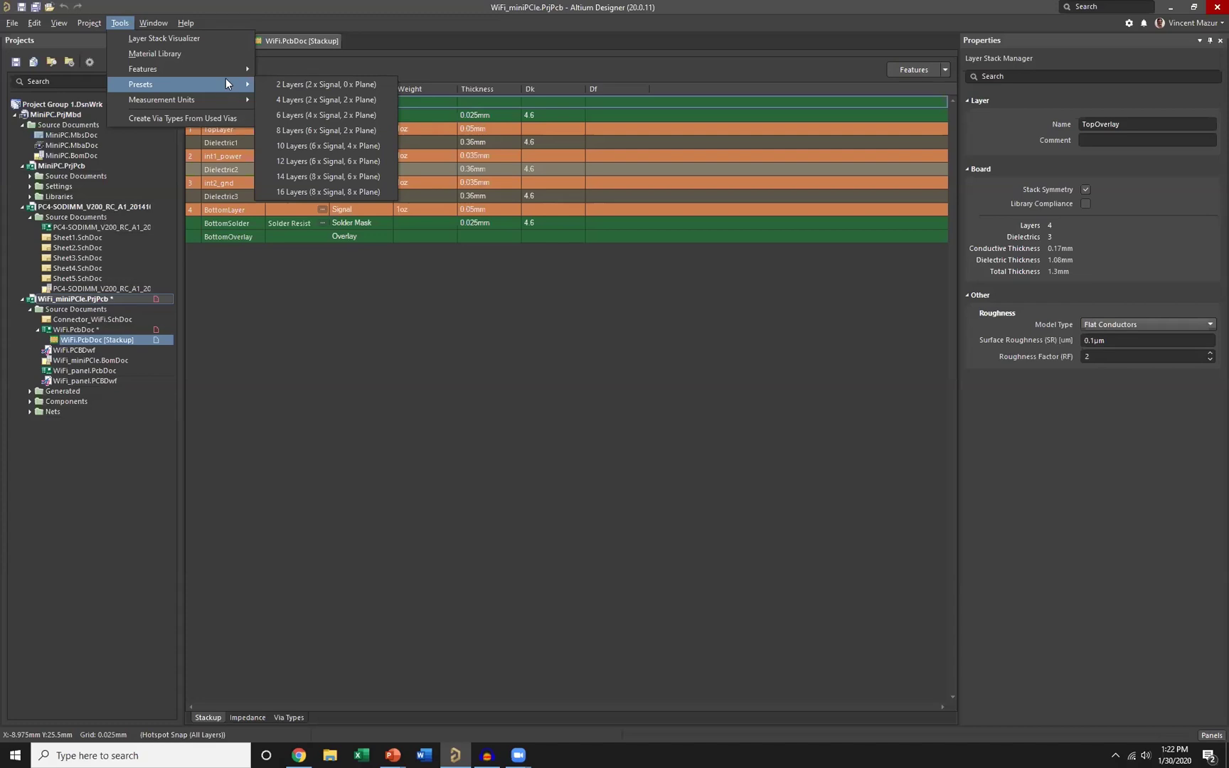
left_click(306, 115)
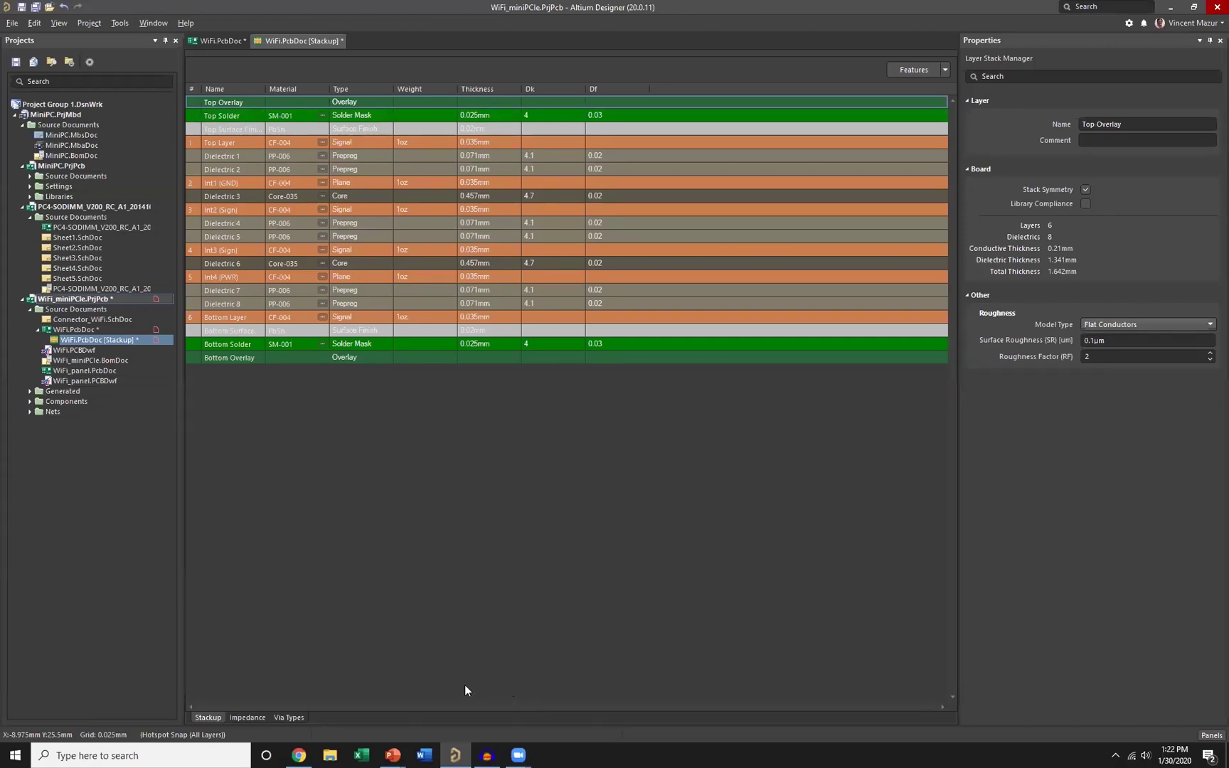
- Add a single impedance profile with a target impedance of 55 and a target tolerance of 8%
left_click(248, 718)
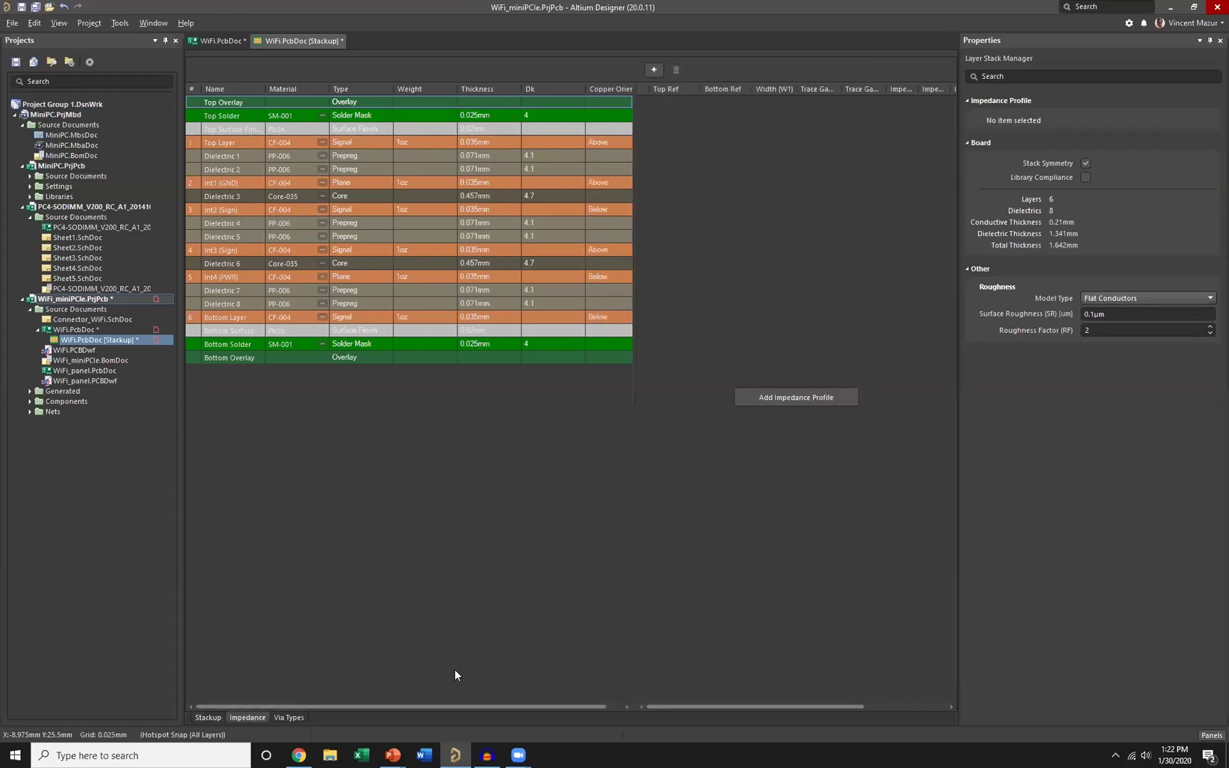
left_click(654, 70)
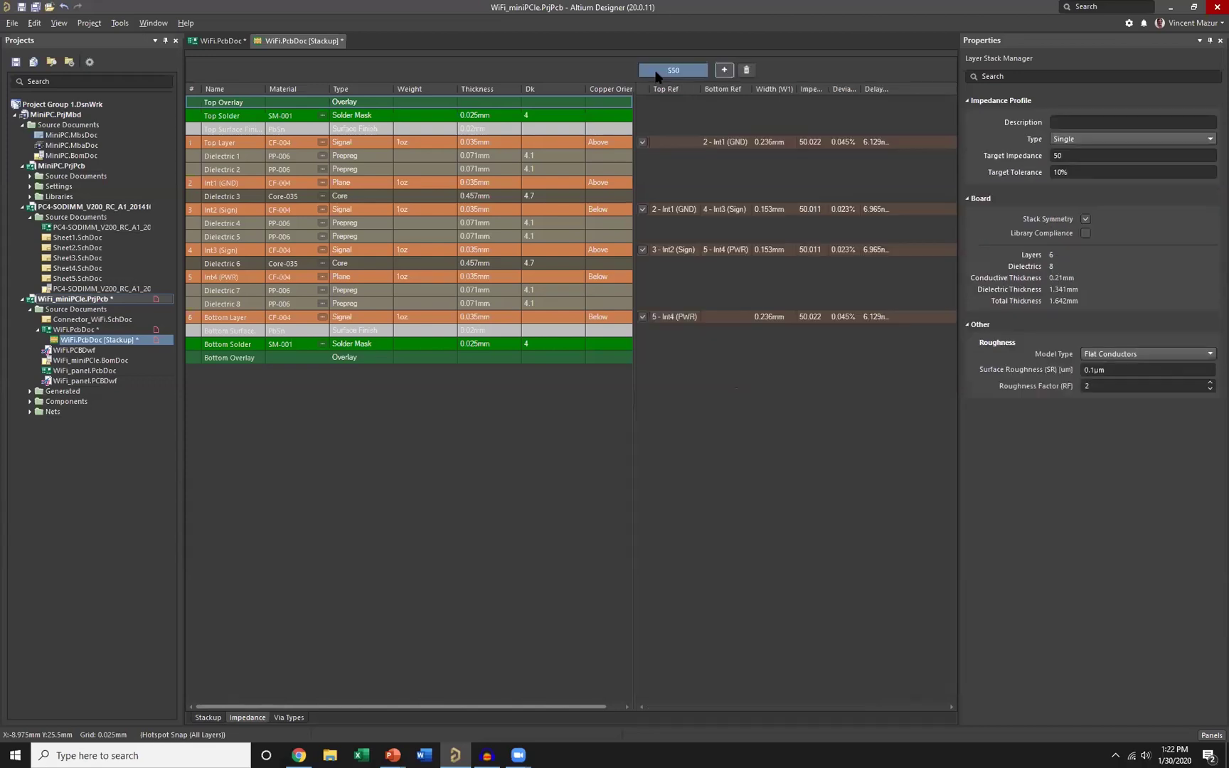
double_click(1074, 154)
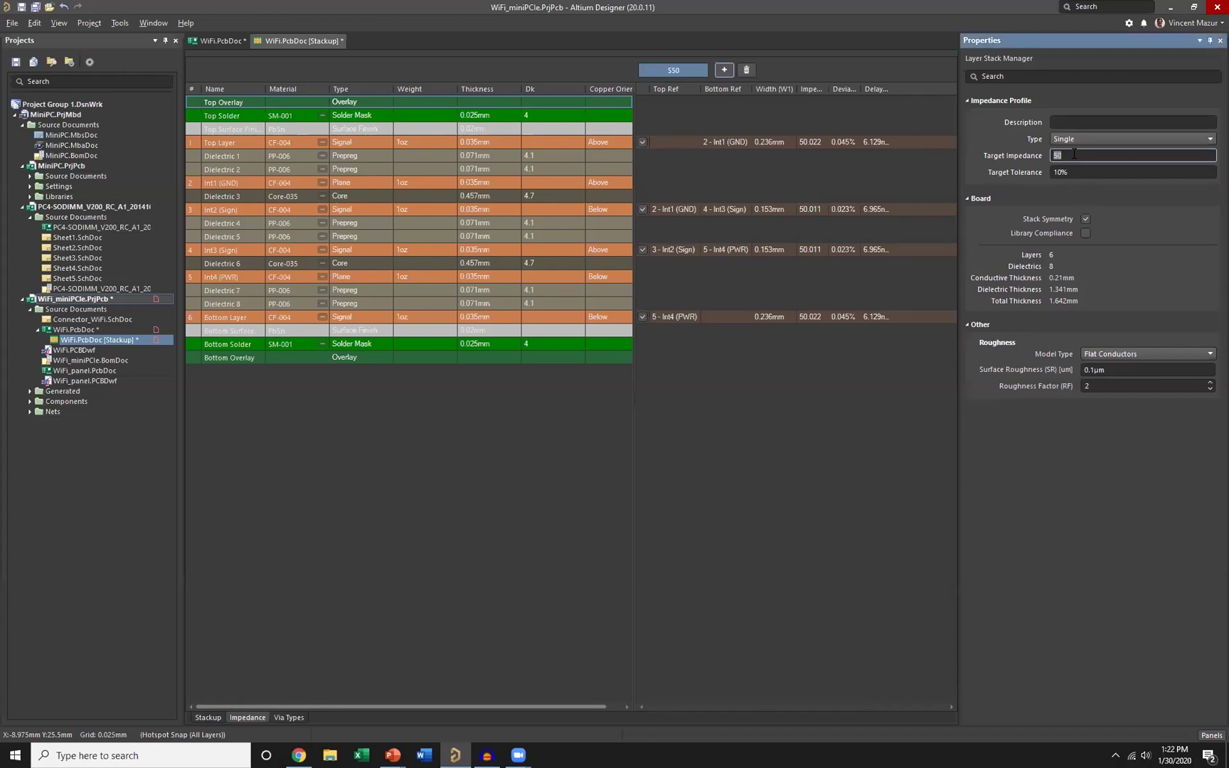
type("55")
left_click(1059, 175)
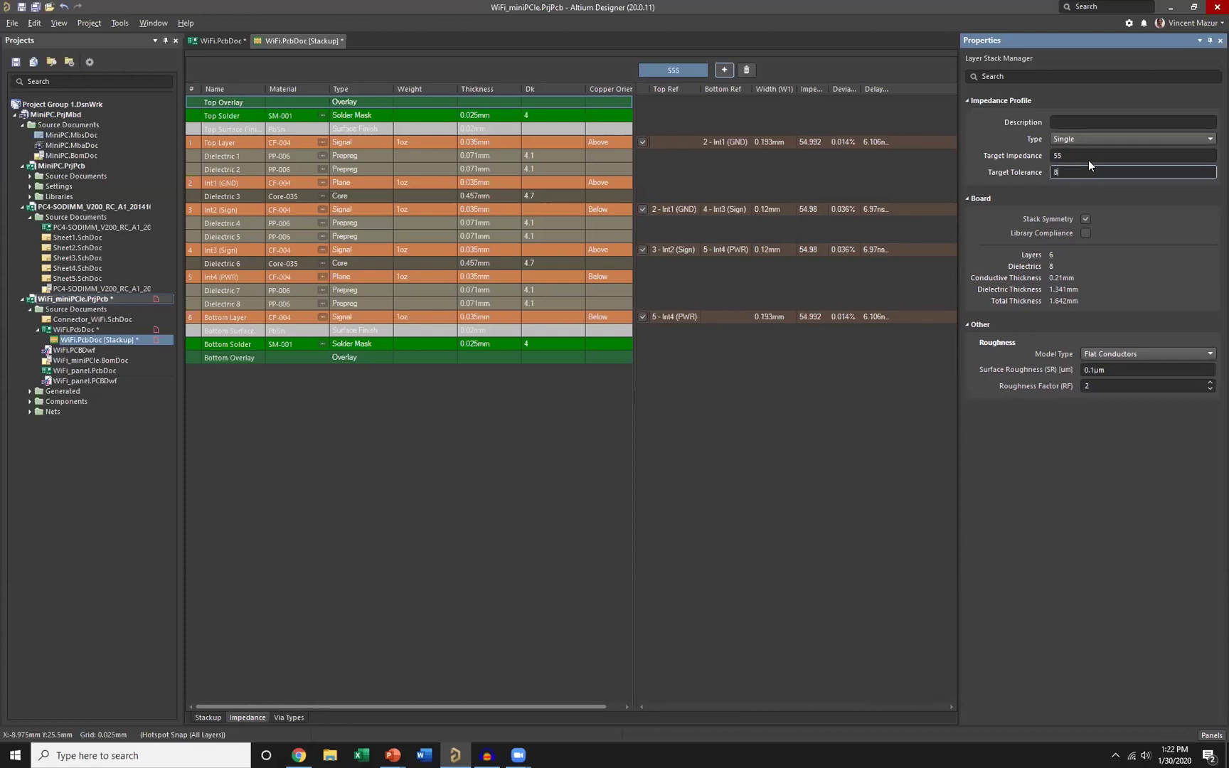
left_click(1090, 156)
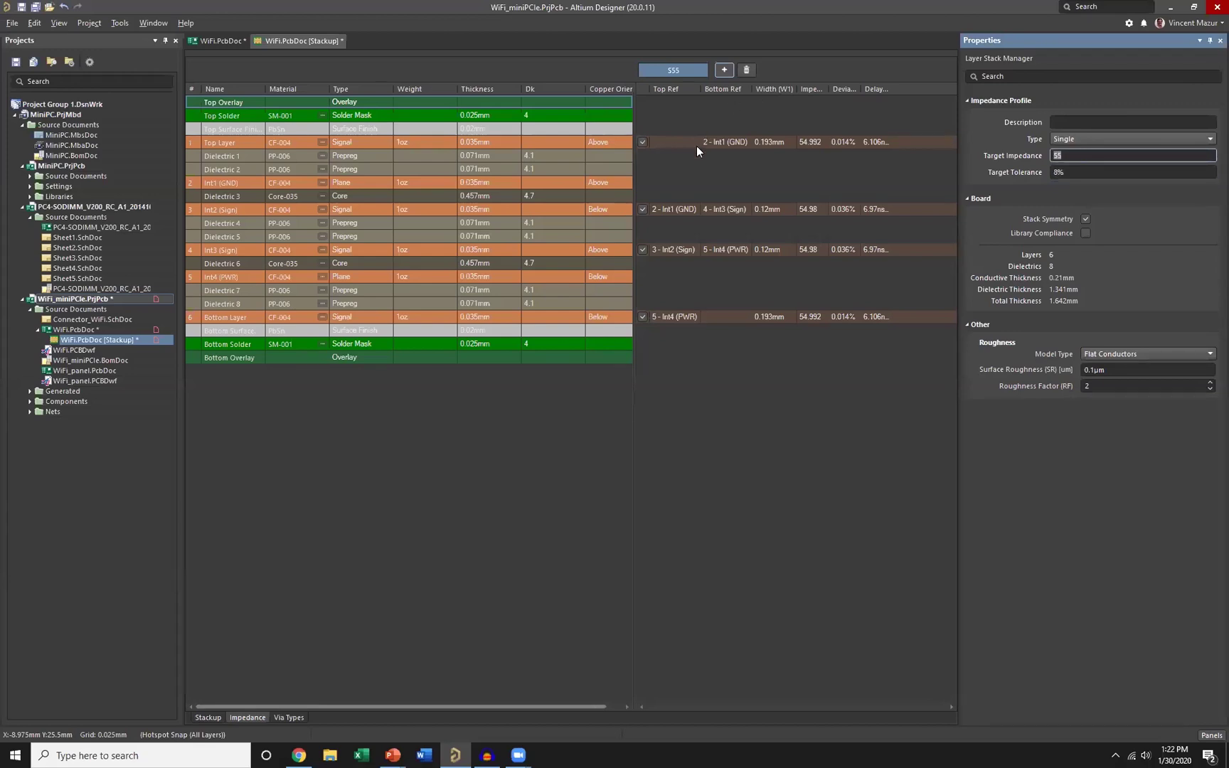
- Show the Top Layer's transmission line and delete the Top Solder layer from the stack
left_click(900, 142)
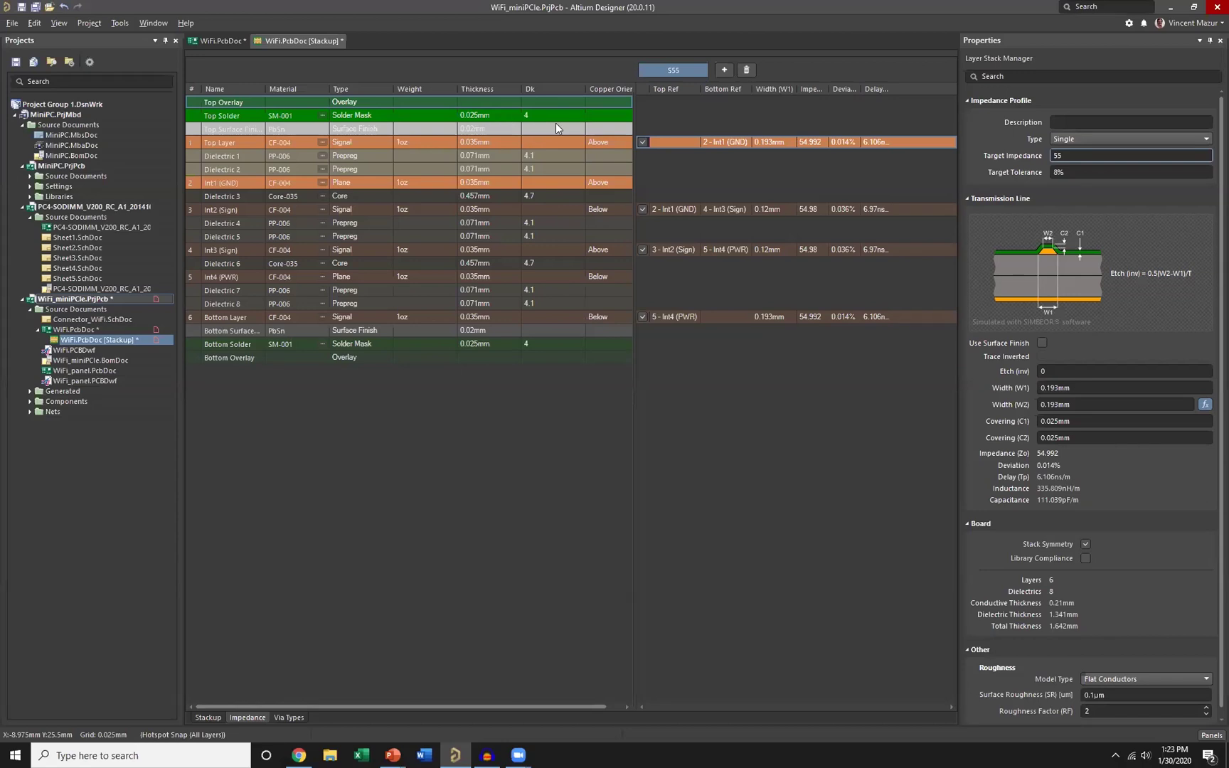
left_click(215, 116)
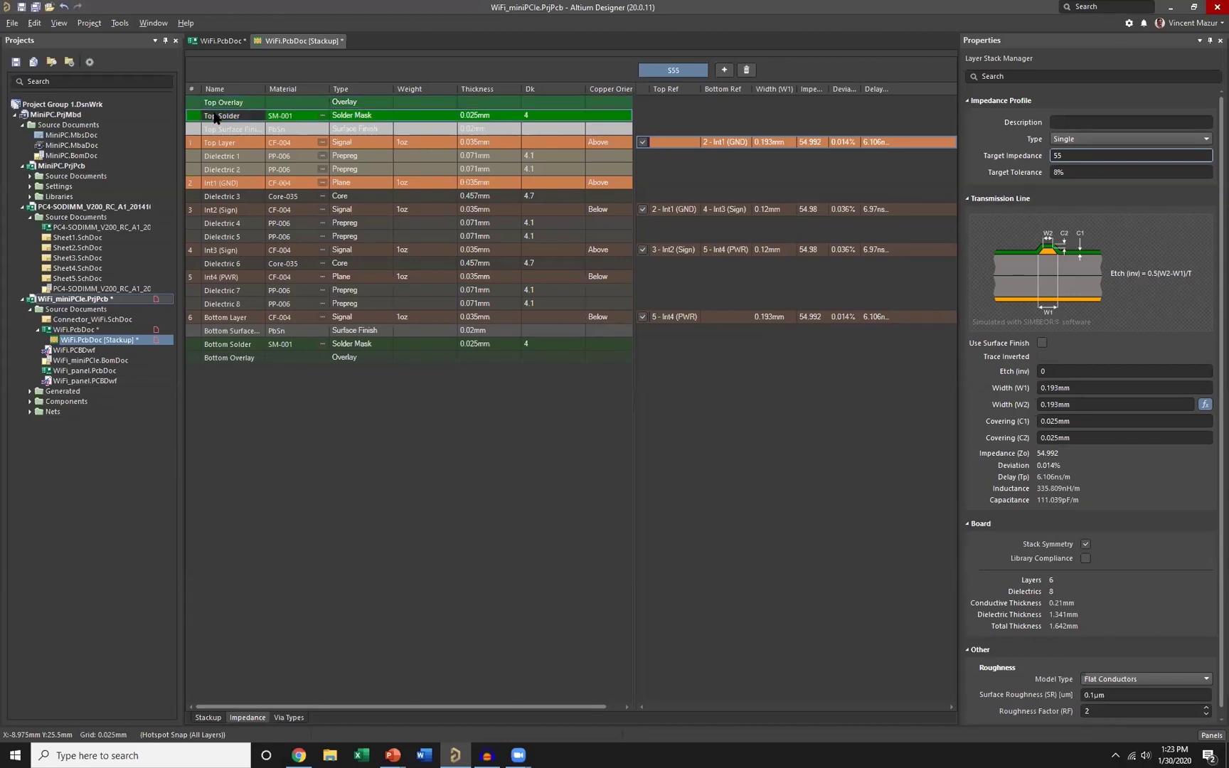
right_click(216, 117)
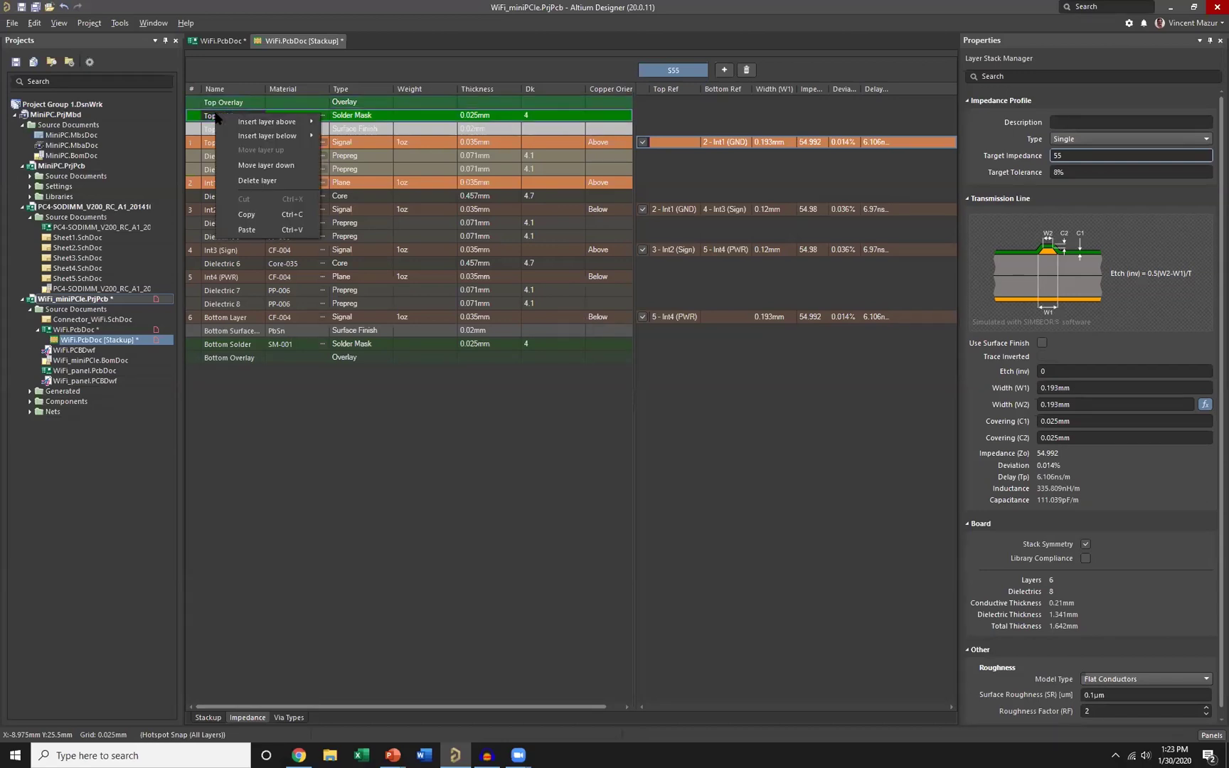
left_click(254, 182)
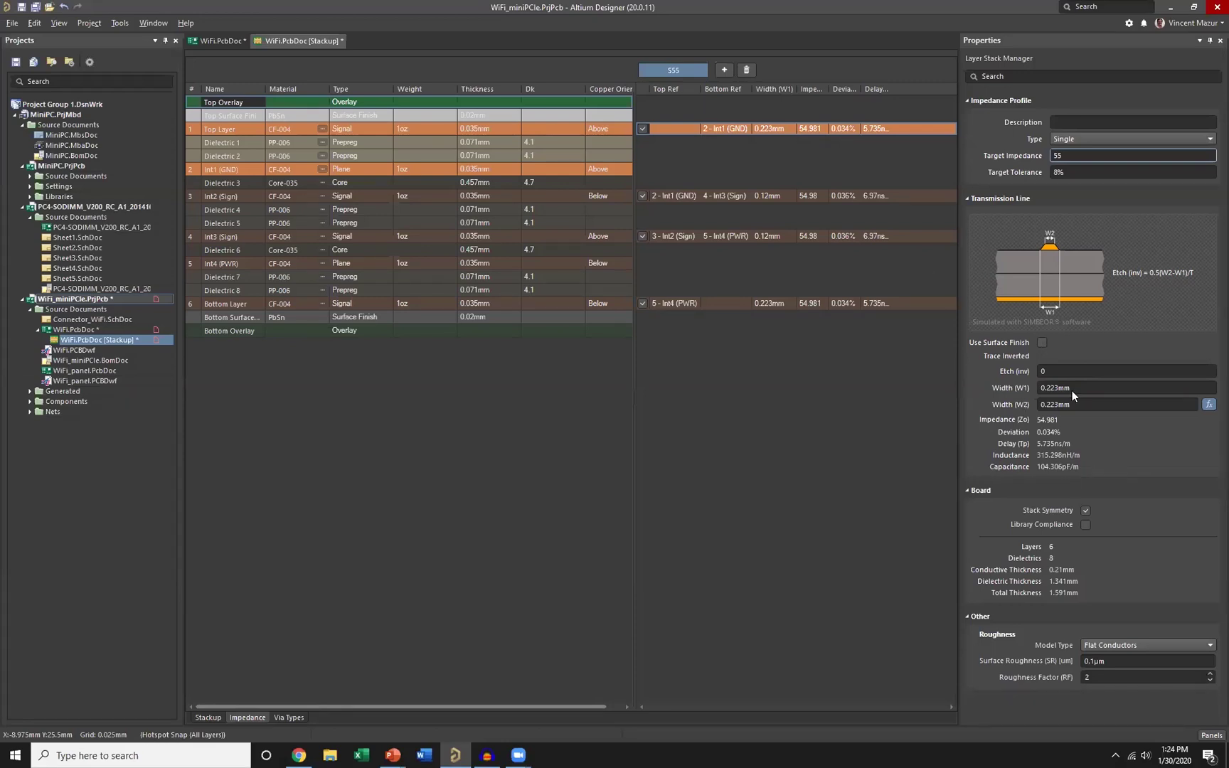
- Include the surface finish in the Top Layer trace's impedance calculation
left_click(1042, 342)
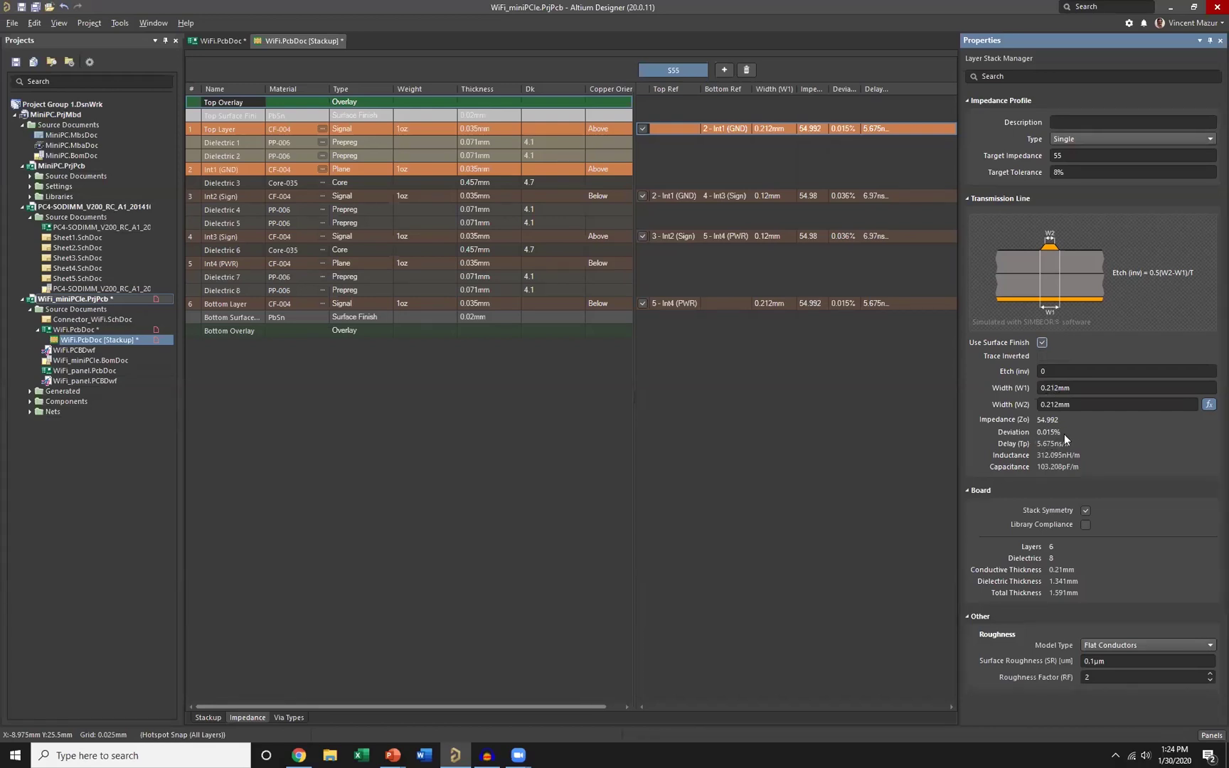
left_click(1043, 342)
left_click(1043, 342)
- Set the Top Layer trace's width W2 to 0.2 mm and recalculate it for the target impedance
left_click(1060, 405)
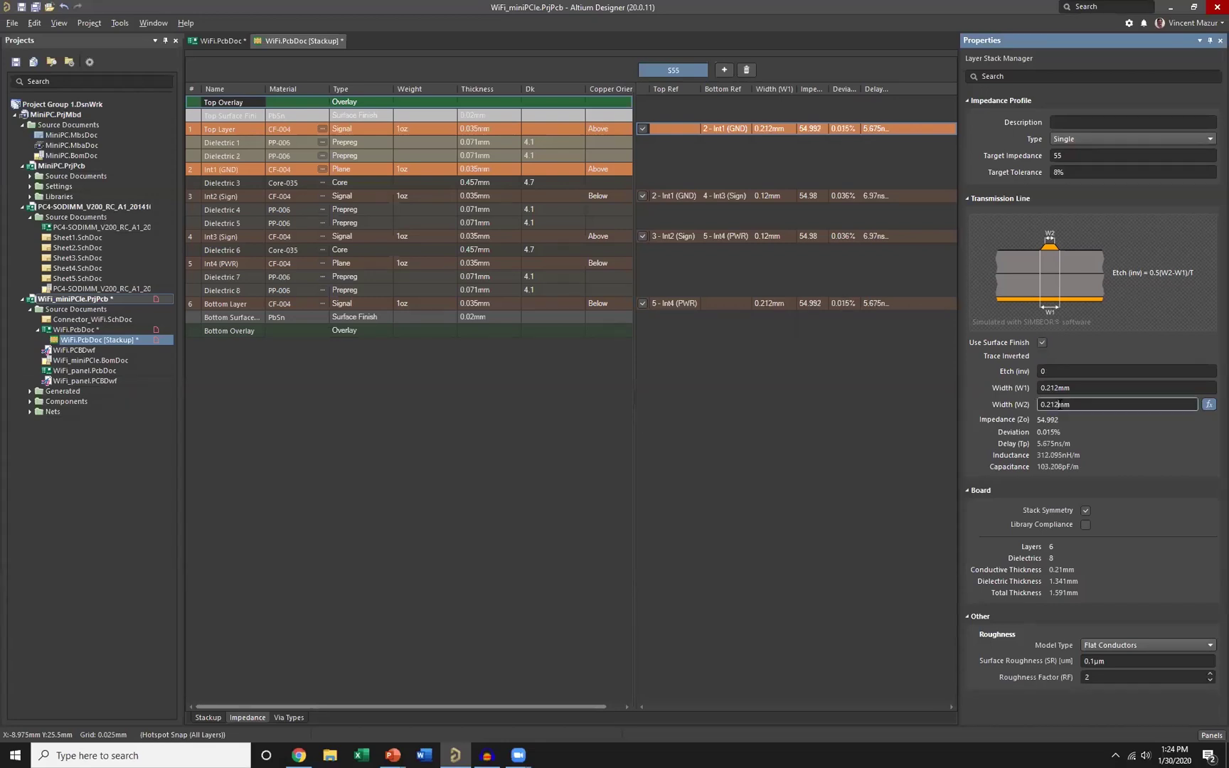
type("0.2")
left_click(1208, 405)
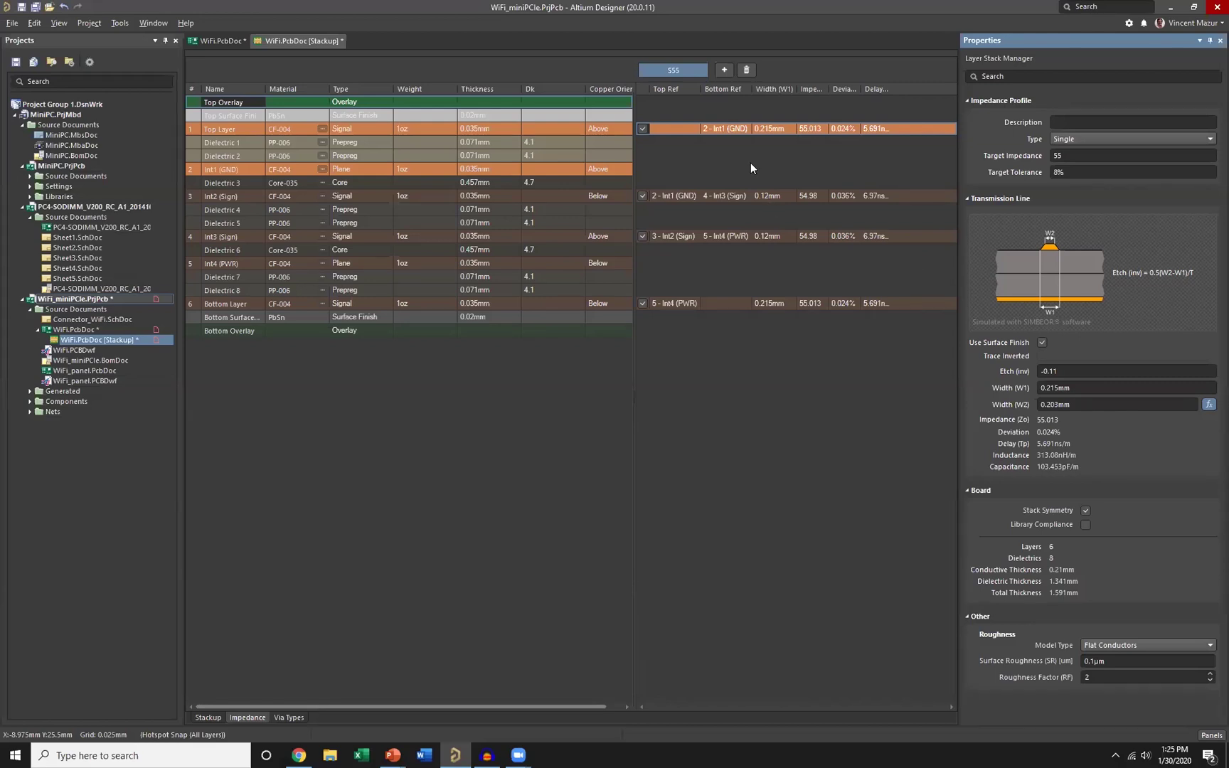
- Turn off stack symmetry and set the Dk of Dielectric 1 to 4.7
left_click(1085, 510)
left_click(534, 141)
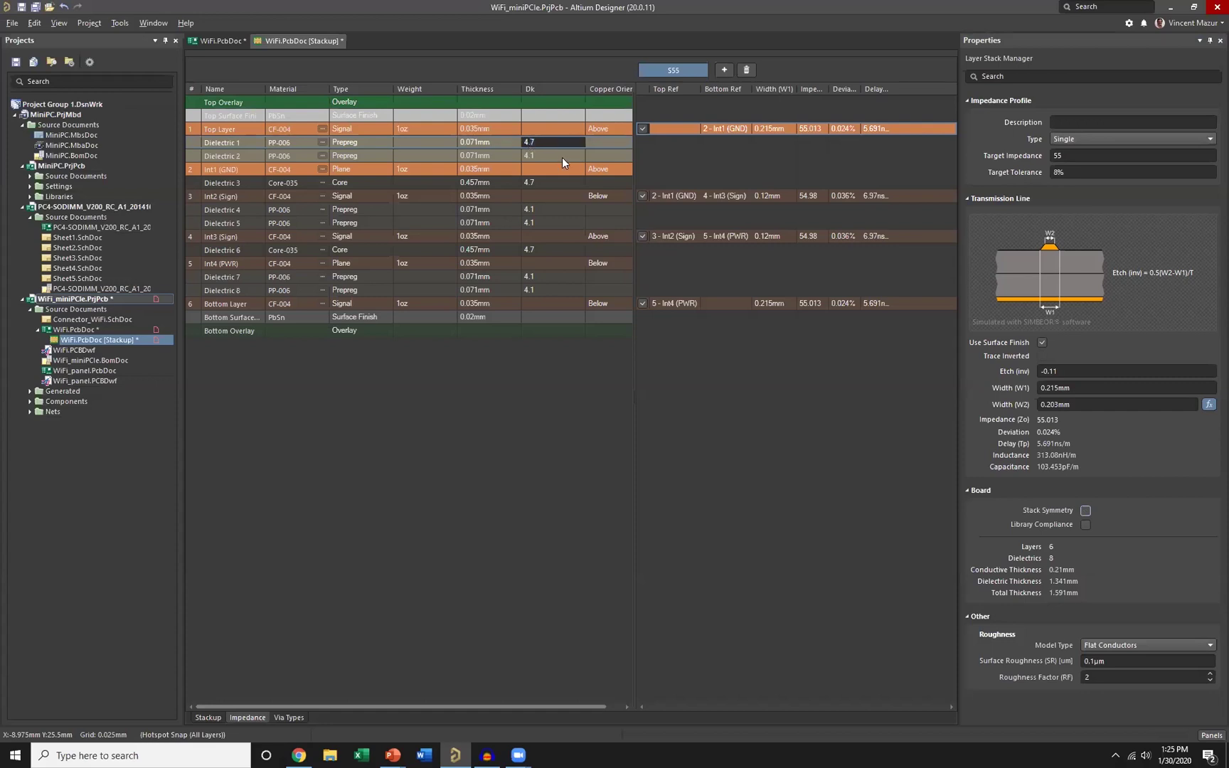
key("Return")
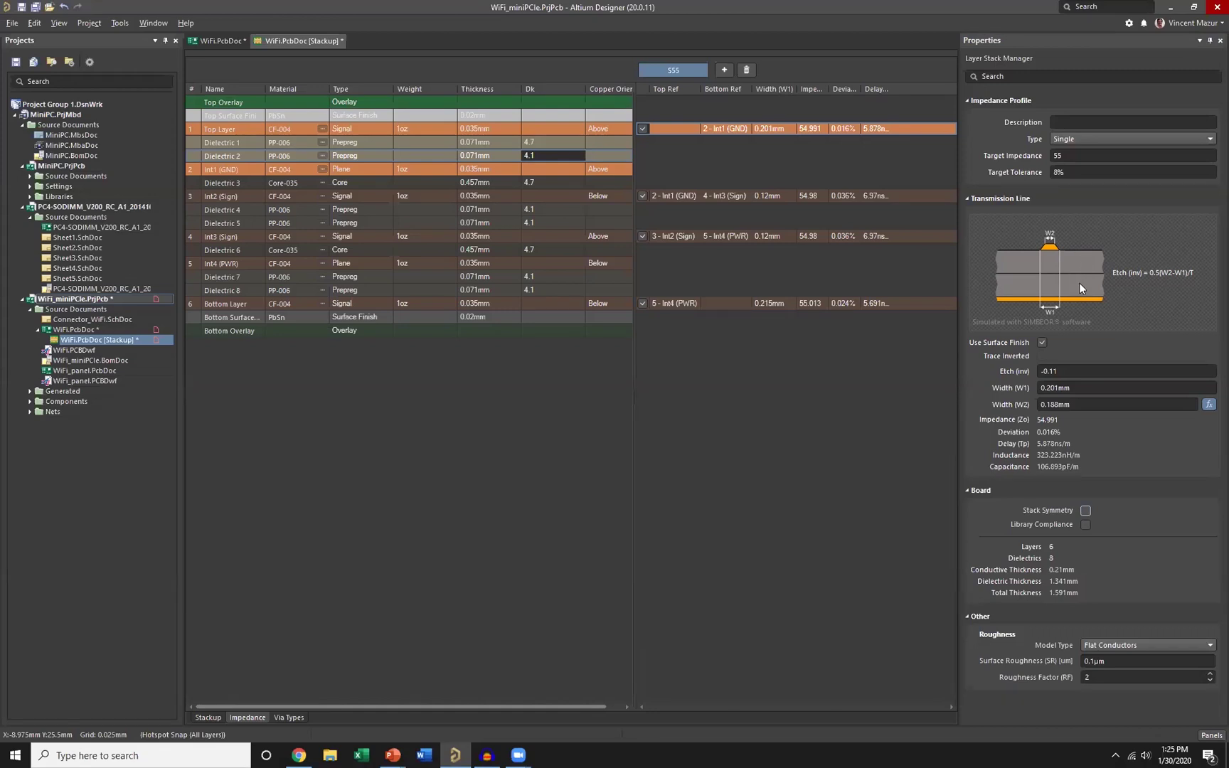
- Insert a prepreg layer below Dielectric 1
left_click(242, 140)
right_click(243, 145)
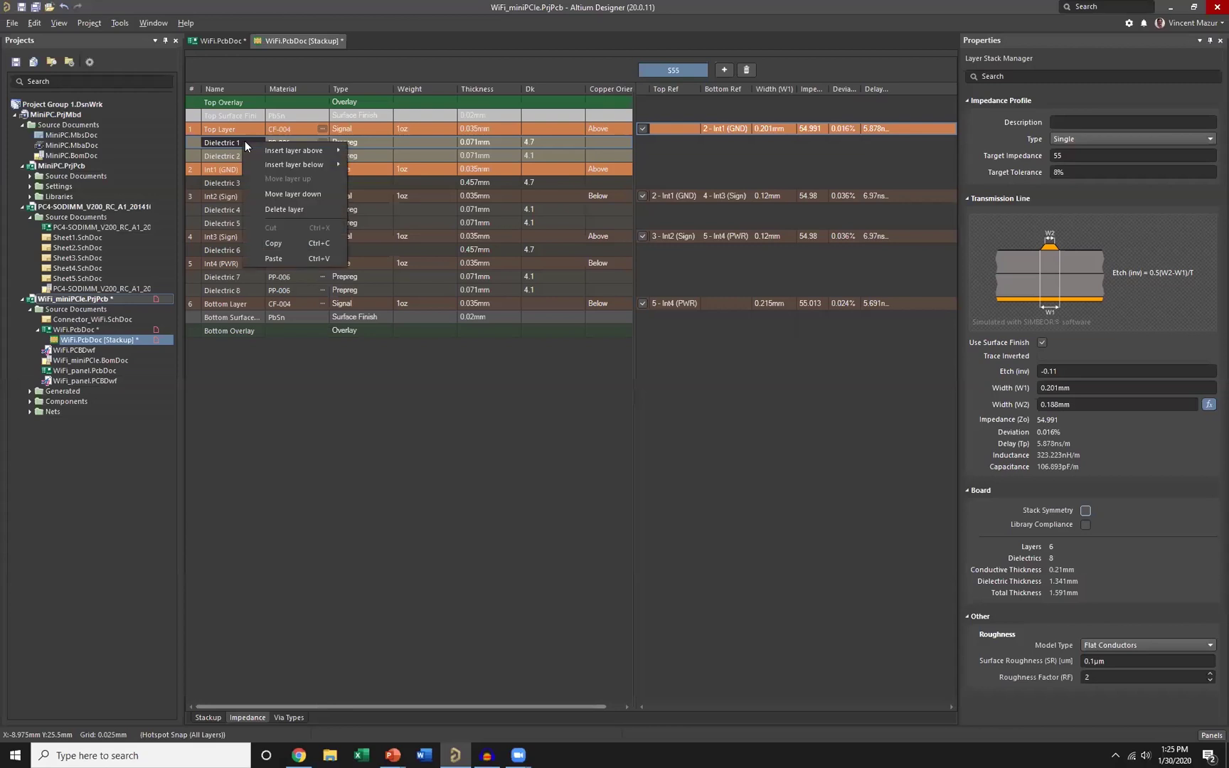
mouse_move(294, 167)
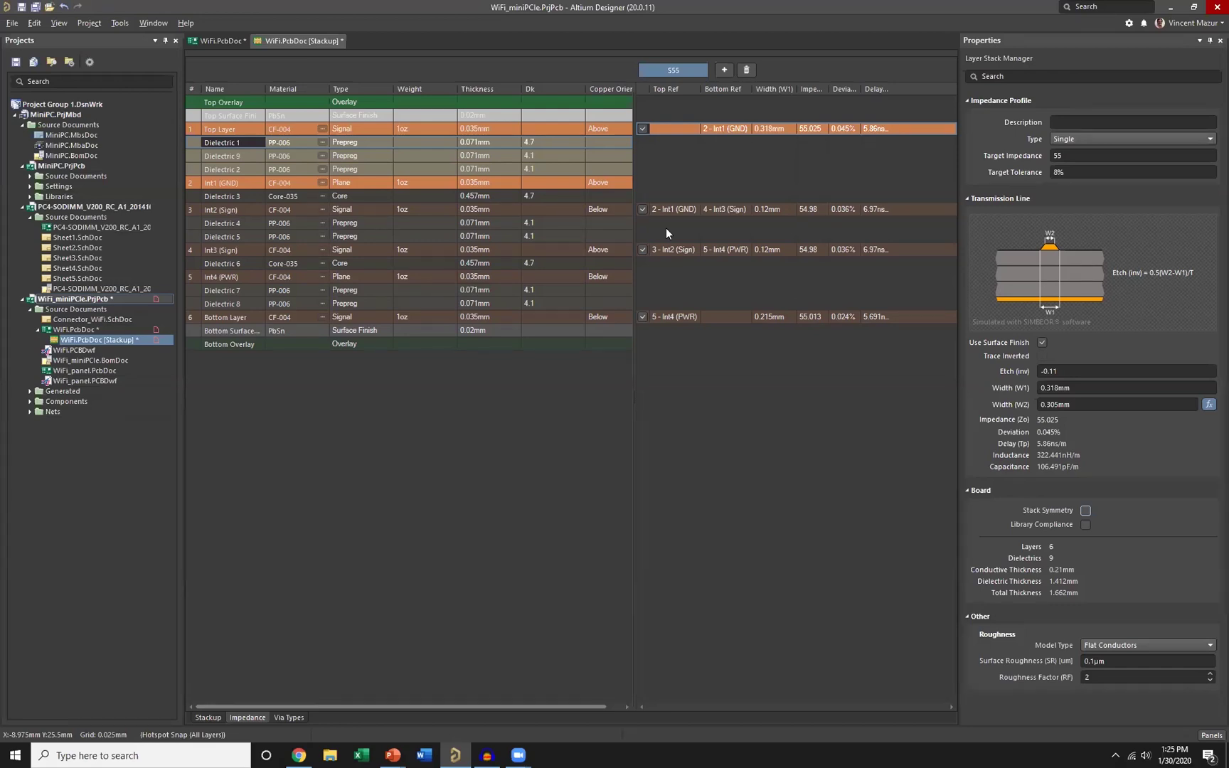
- Turn Trace Inverted off and back on for the Int2 (Sign) trace to compare its transmission line structure
left_click(788, 209)
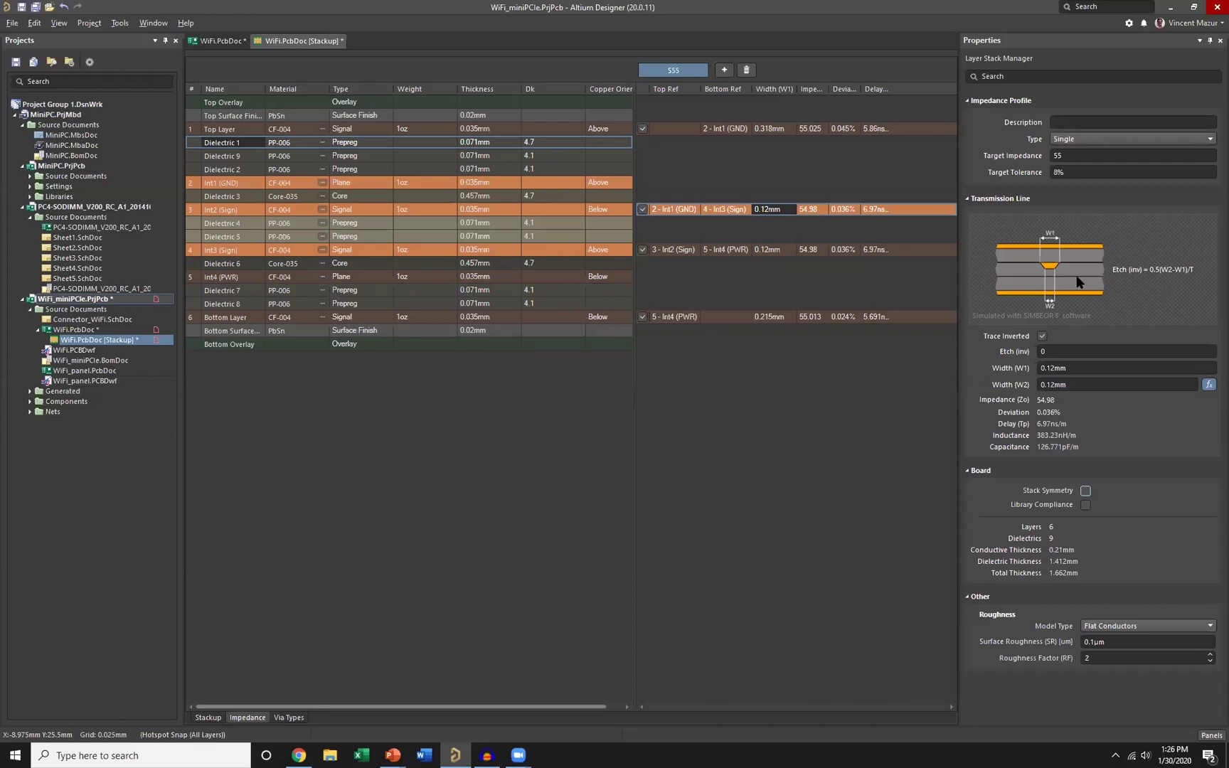
left_click(1042, 337)
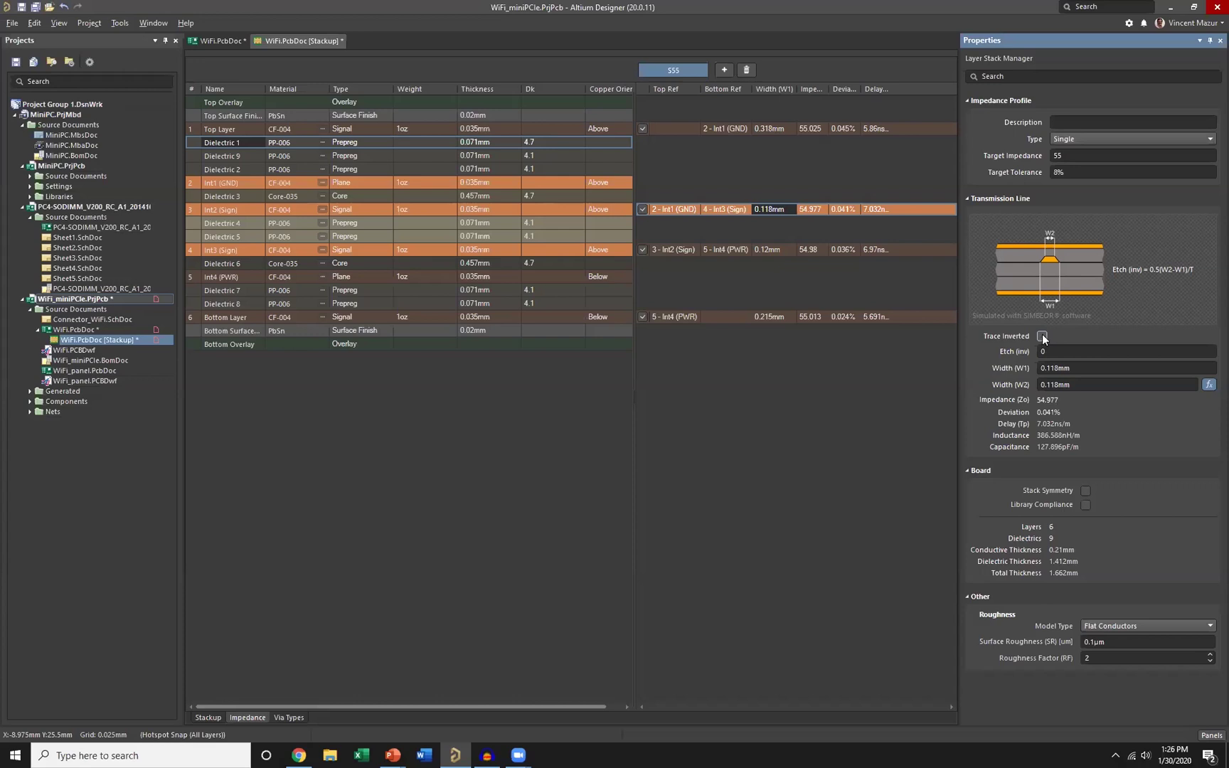
left_click(1042, 336)
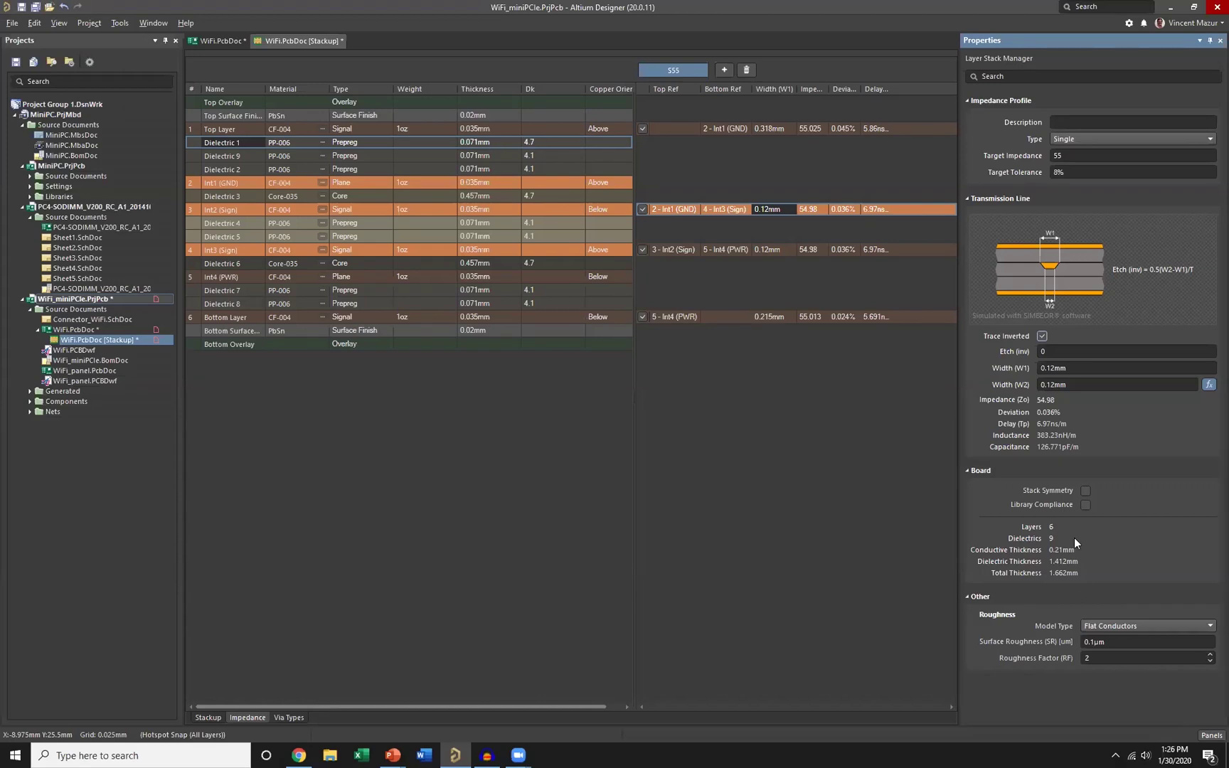
- Examine the Library Compliance option and the available conductor roughness model types without changing them
left_click(1085, 505)
mouse_move(576, 145)
left_click(1085, 505)
left_click(1210, 626)
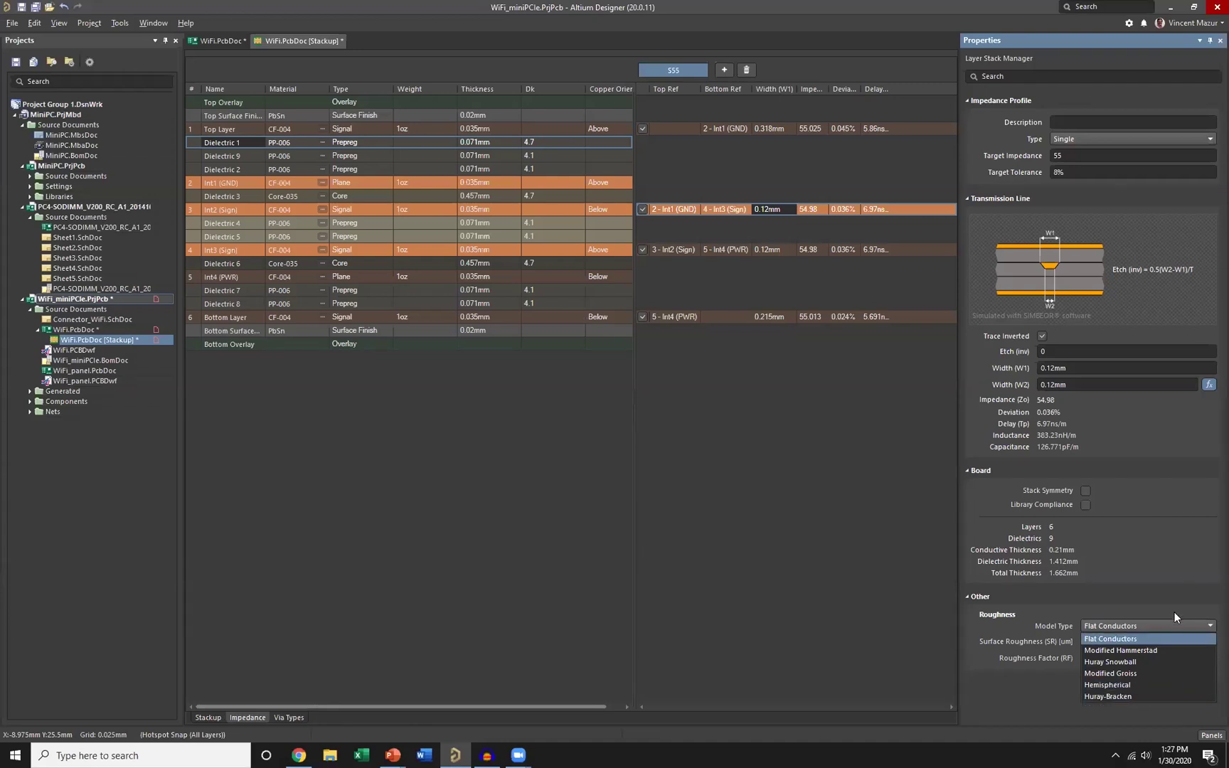
left_click(1190, 568)
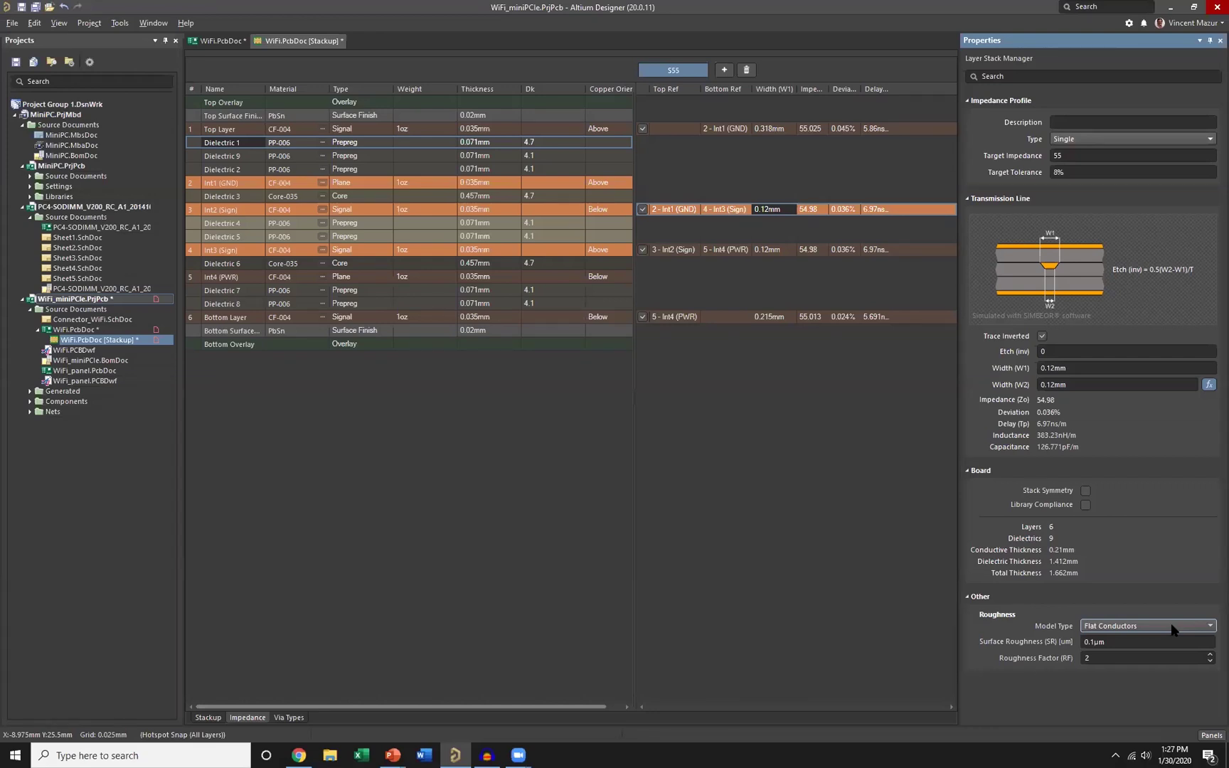
- Add a Differential impedance profile with a target impedance of 95 and display its Top Layer transmission line
left_click(723, 72)
left_click(724, 71)
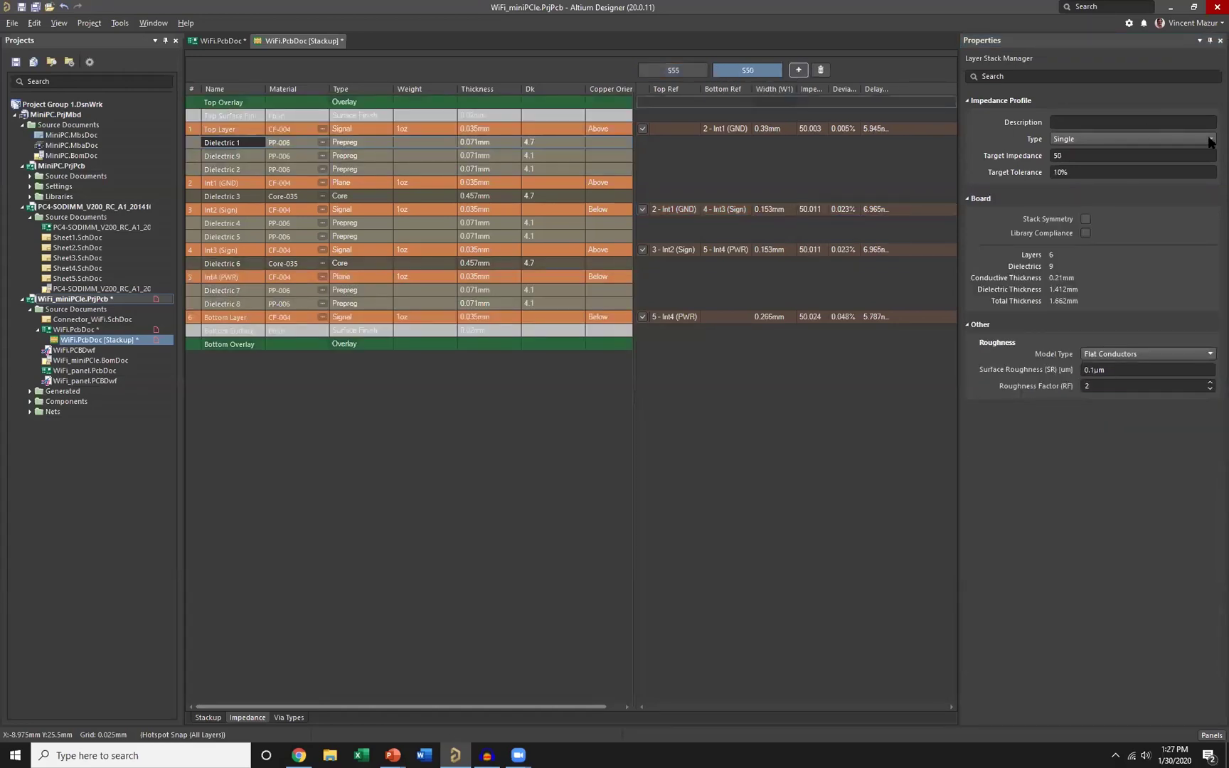
left_click(1209, 140)
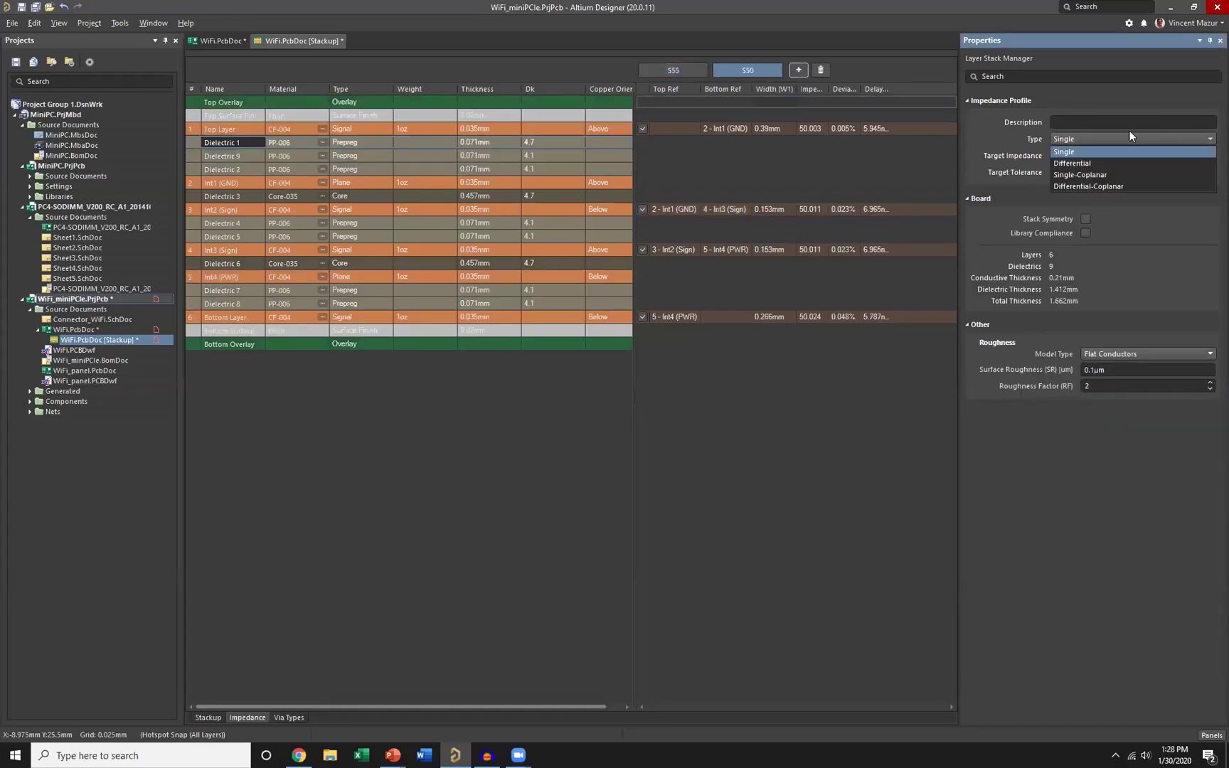
left_click(1082, 163)
left_click(1067, 156)
type("9")
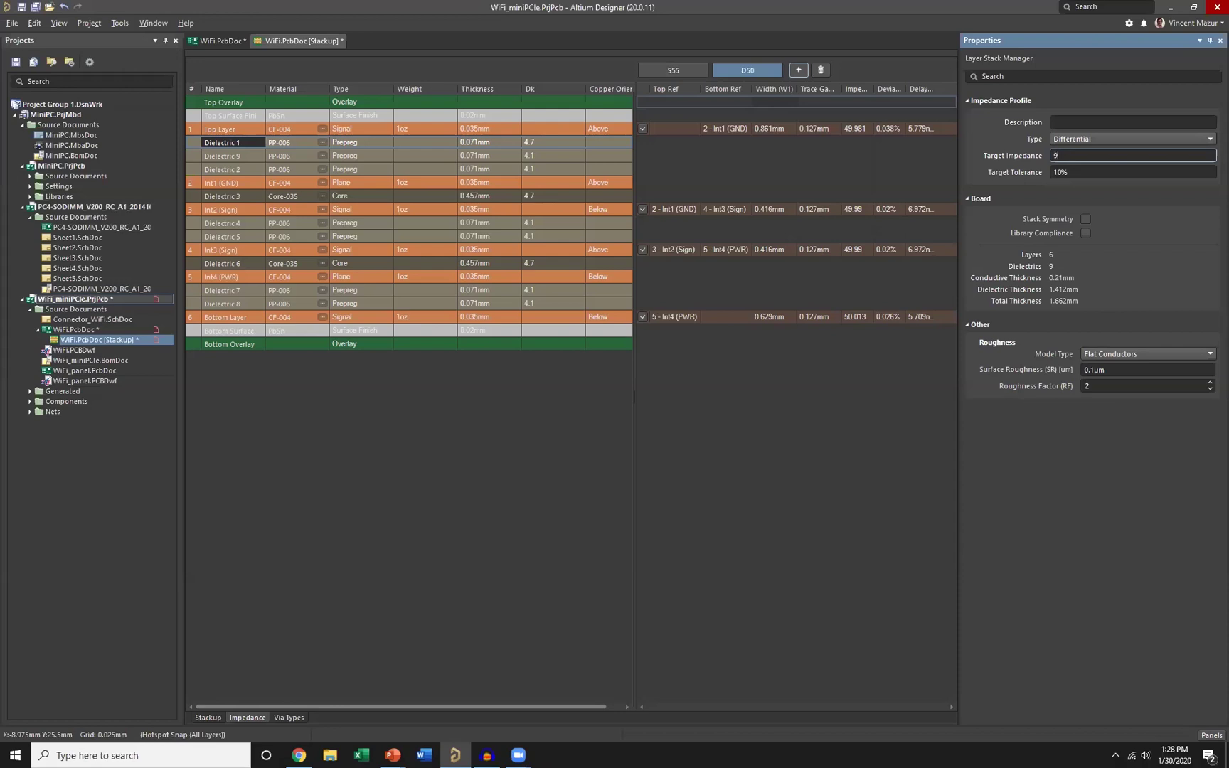
type("5")
left_click(1108, 171)
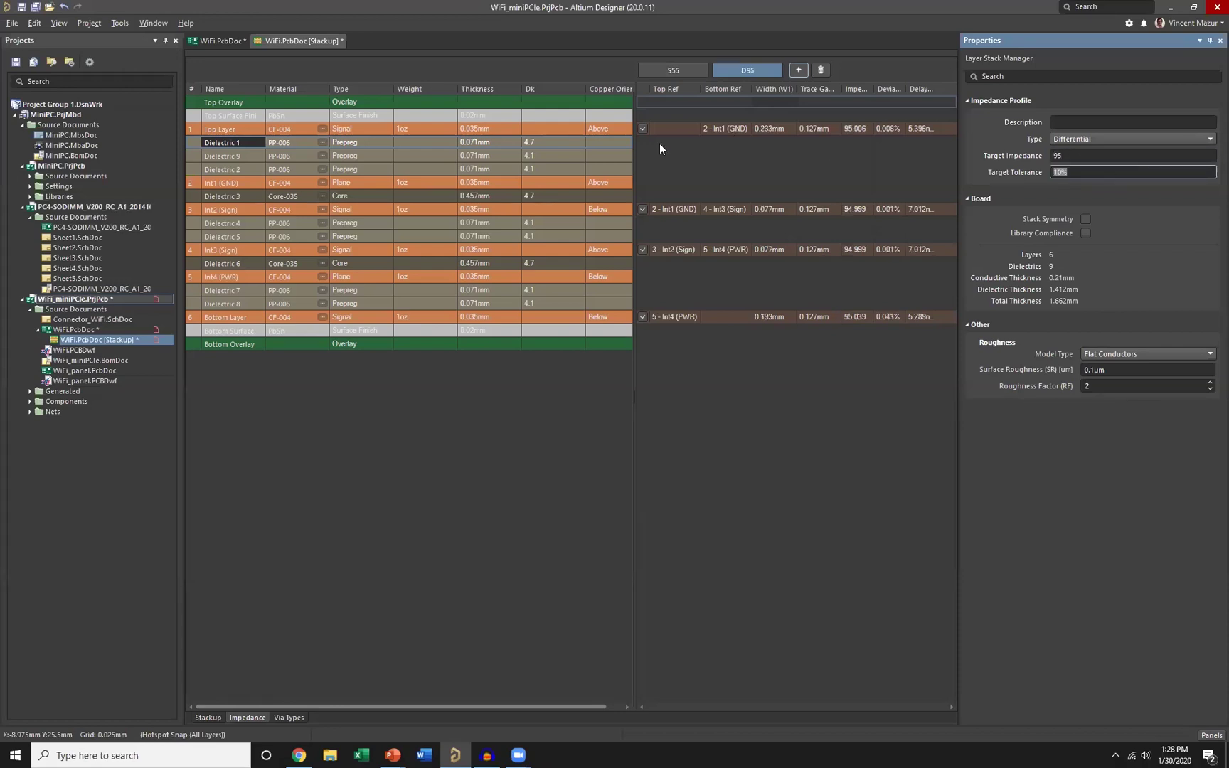
left_click(665, 129)
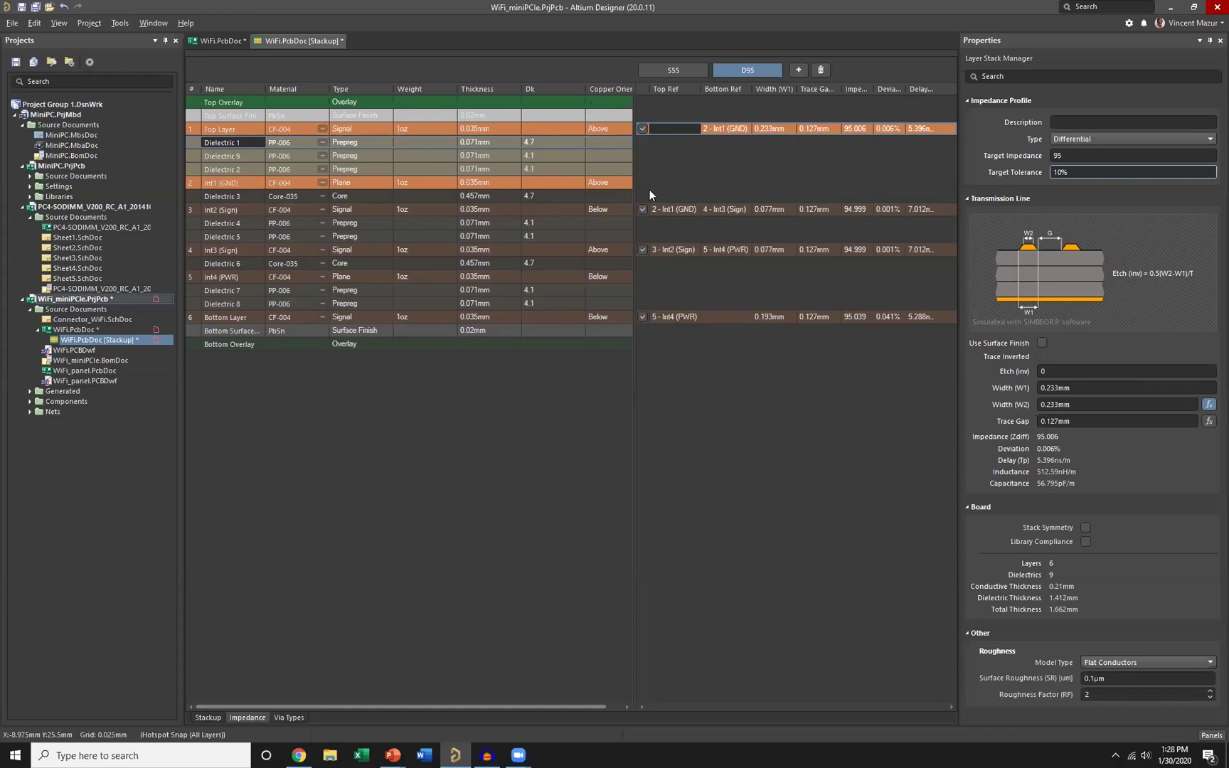
left_click_drag(634, 195, 533, 167)
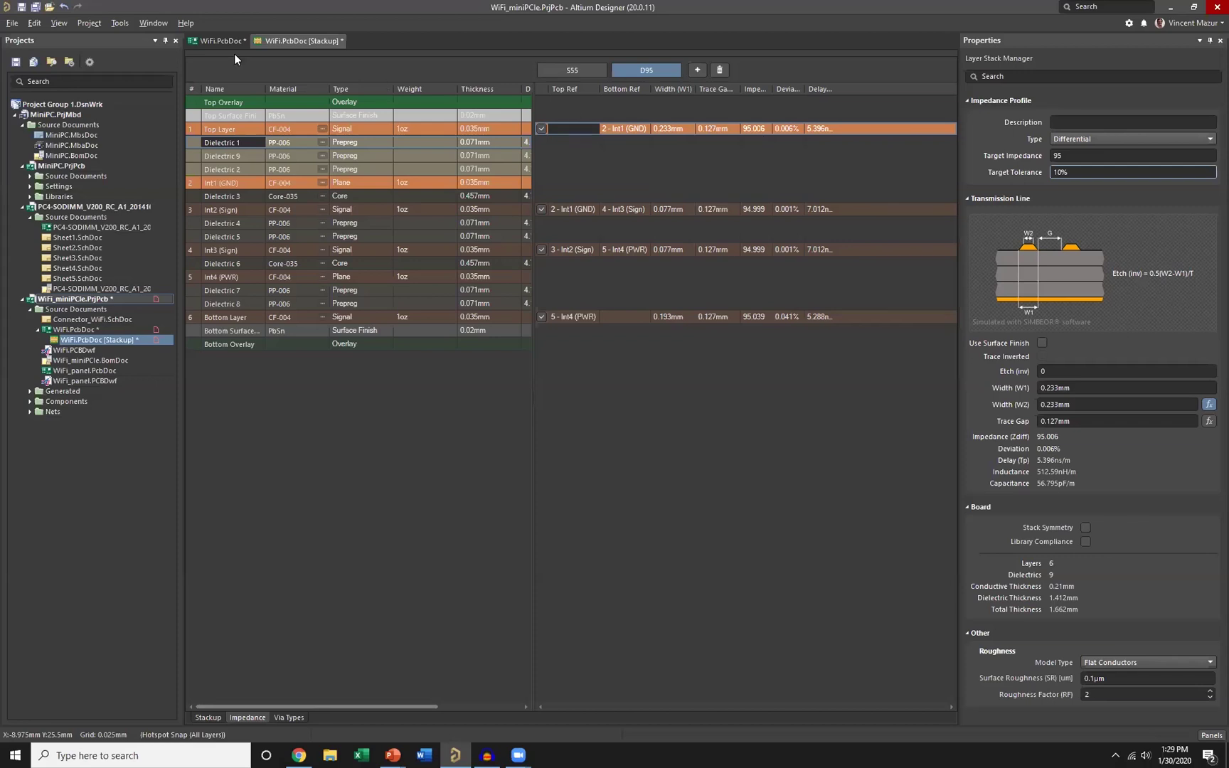
- Save the layer stackup and switch to WiFi.PcbDoc, showing the PA12_USB_D differential pair near the edge connector
left_click(22, 6)
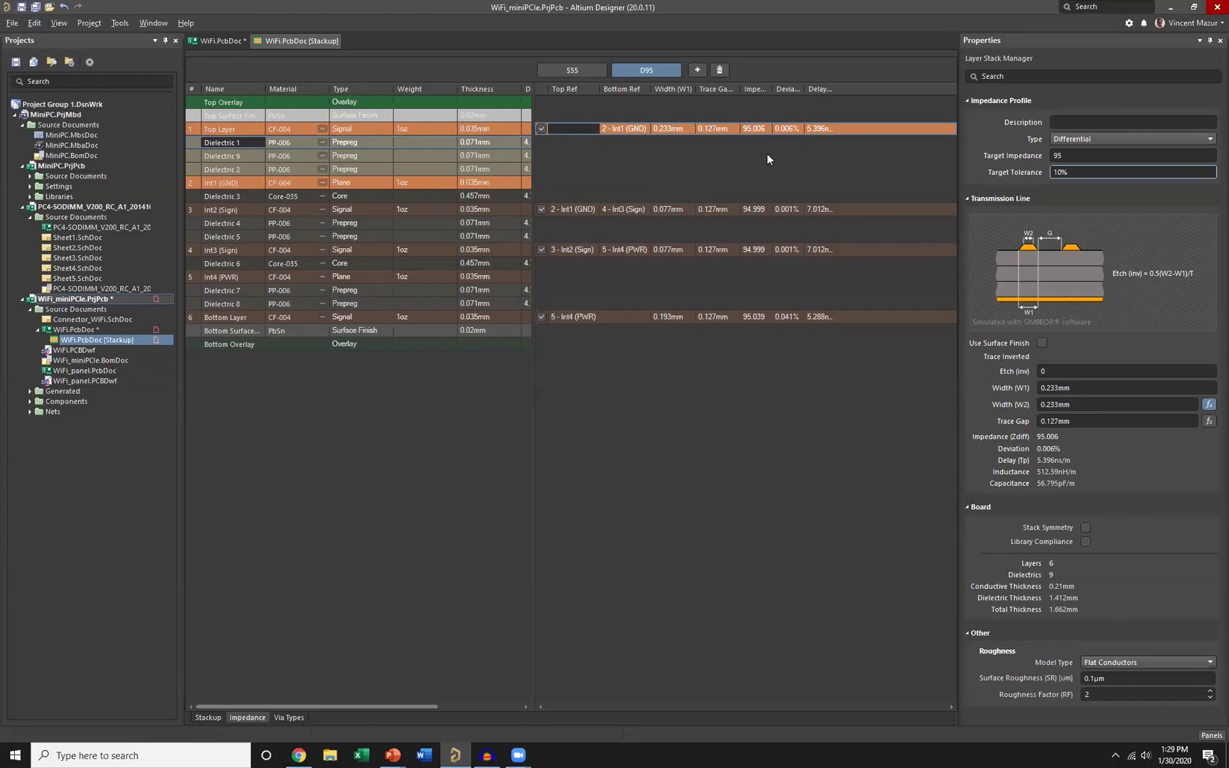
left_click(215, 41)
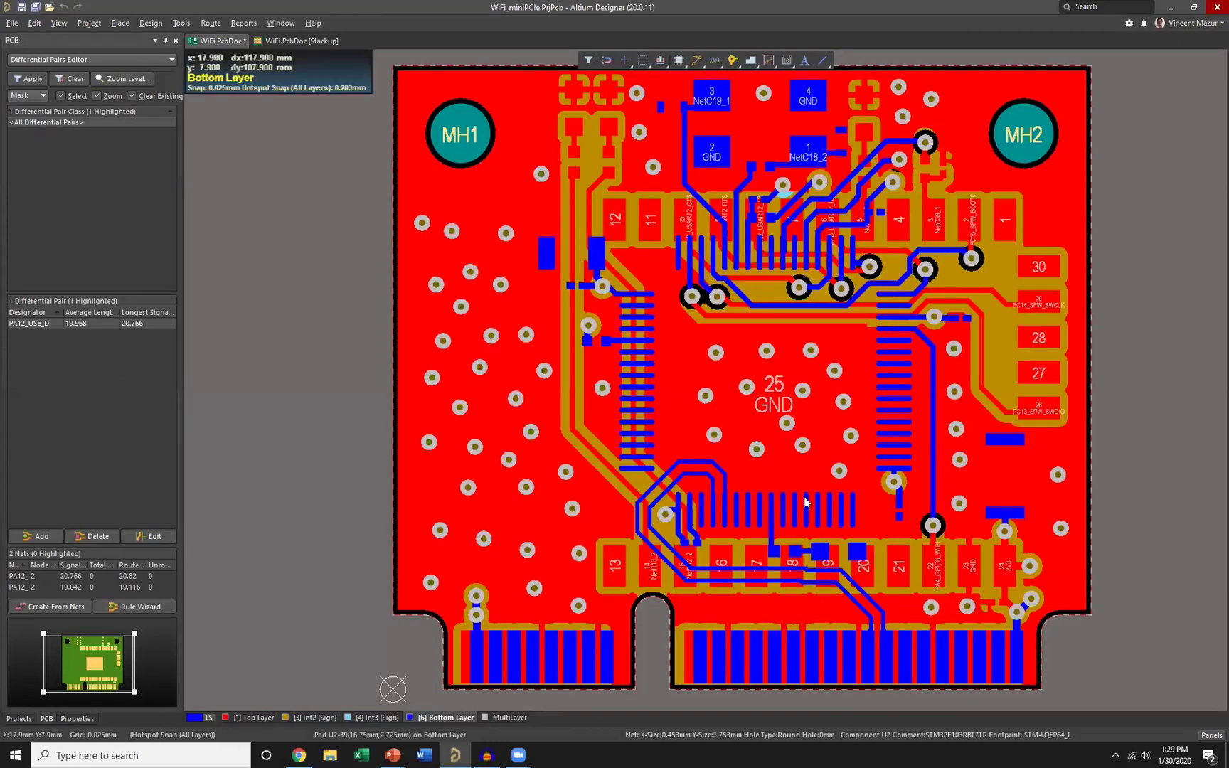
scroll(803, 490, "up", 3, "ctrl")
right_click_drag(800, 477, 778, 355)
right_click_drag(974, 370, 991, 255)
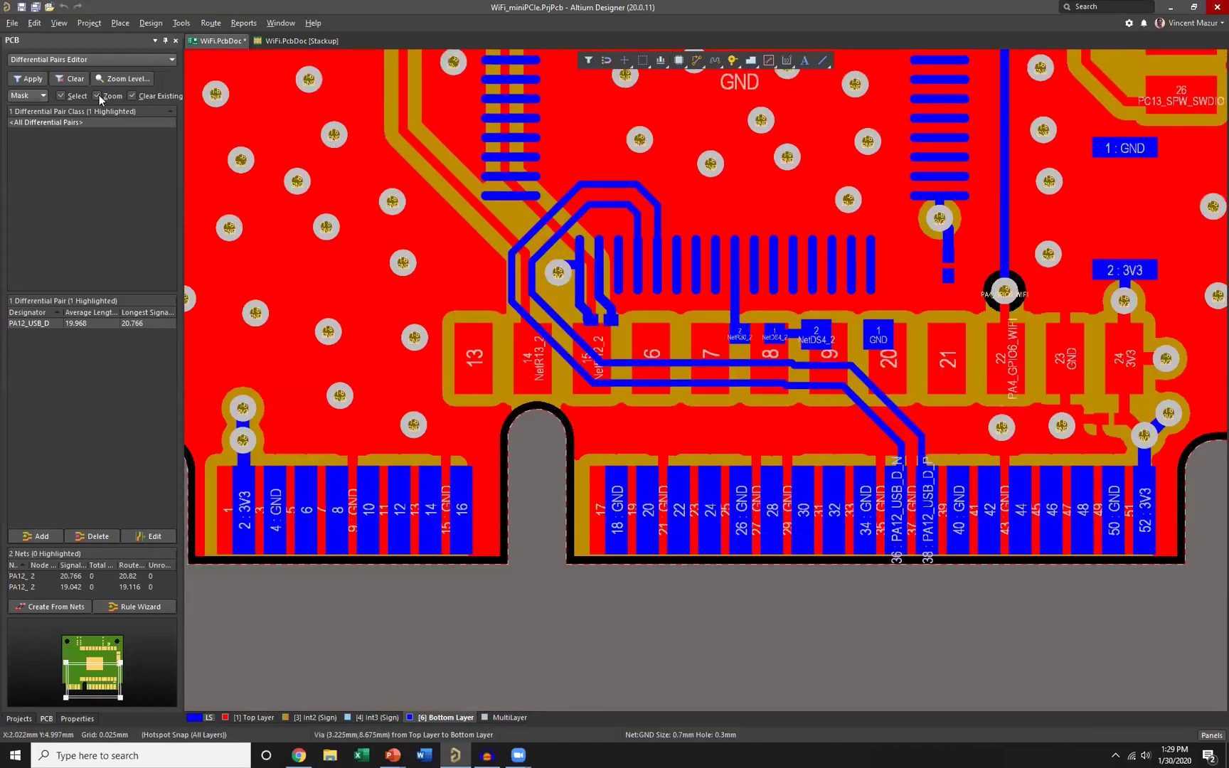
- Make the DiffPairsRouting design rule for PA12_USB_D use the D95 impedance profile
left_click(151, 21)
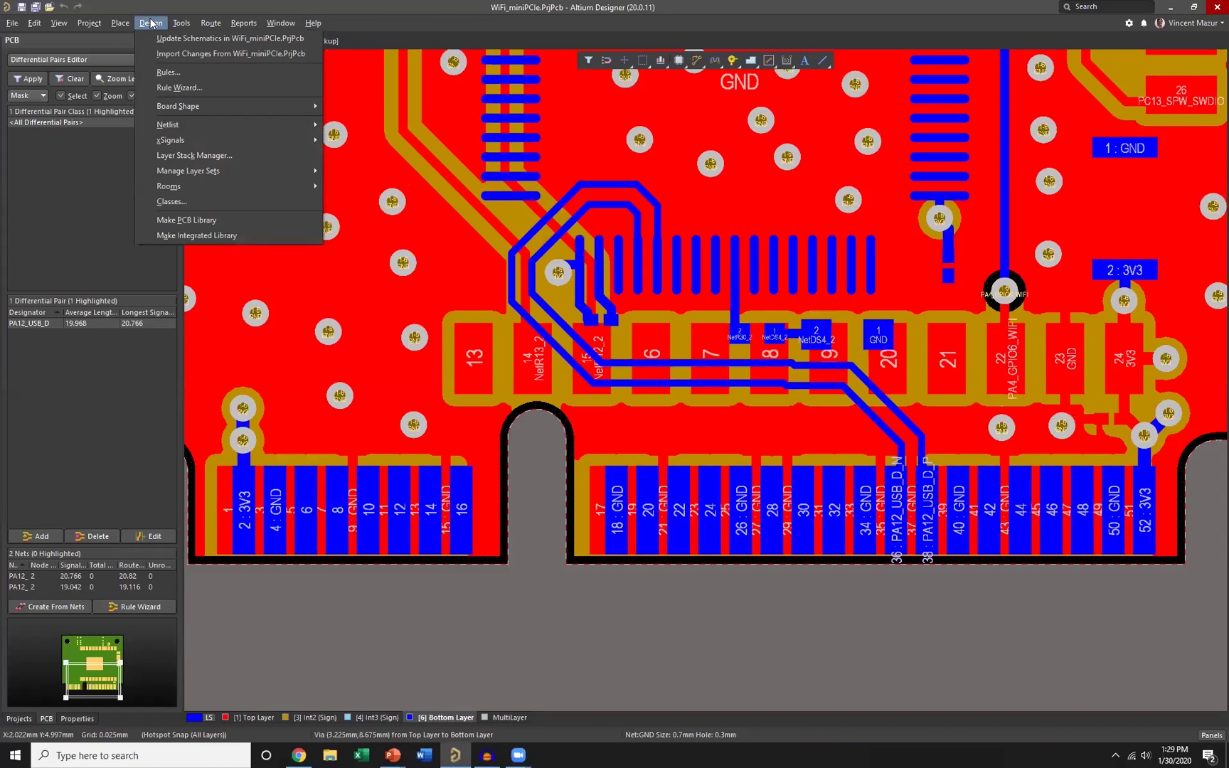
left_click(182, 73)
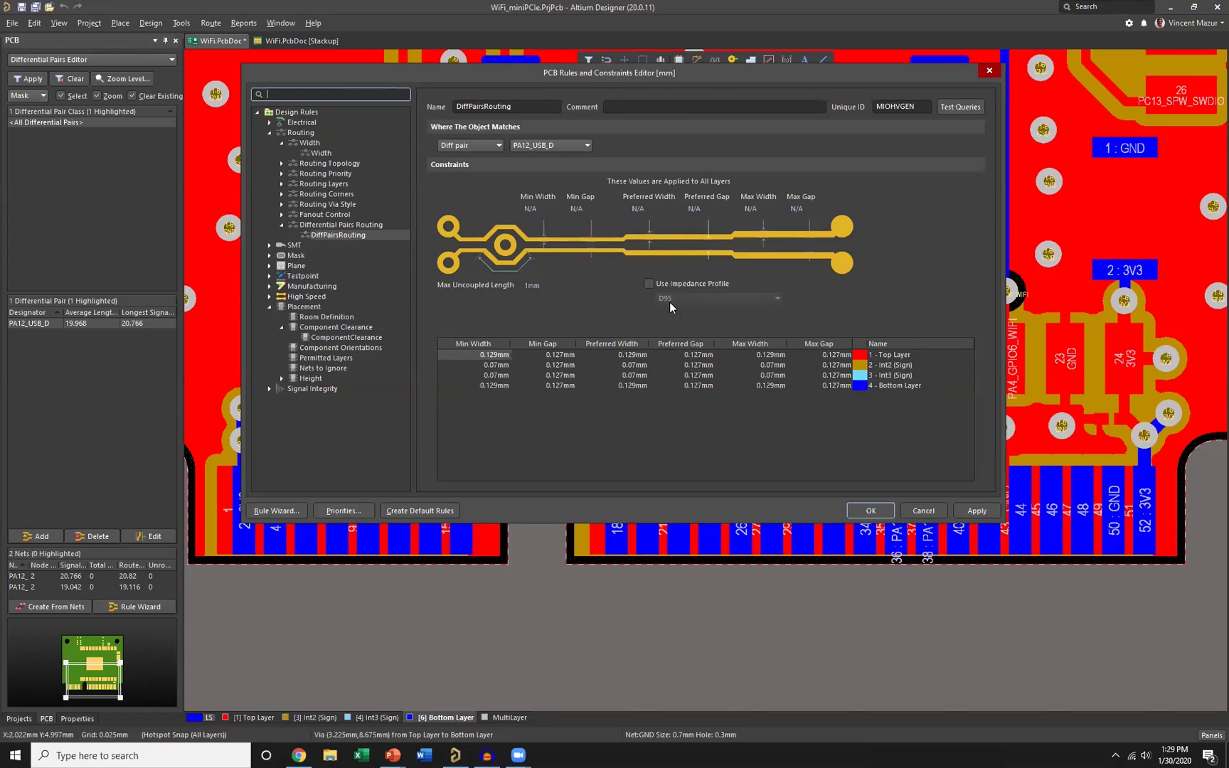
left_click(649, 283)
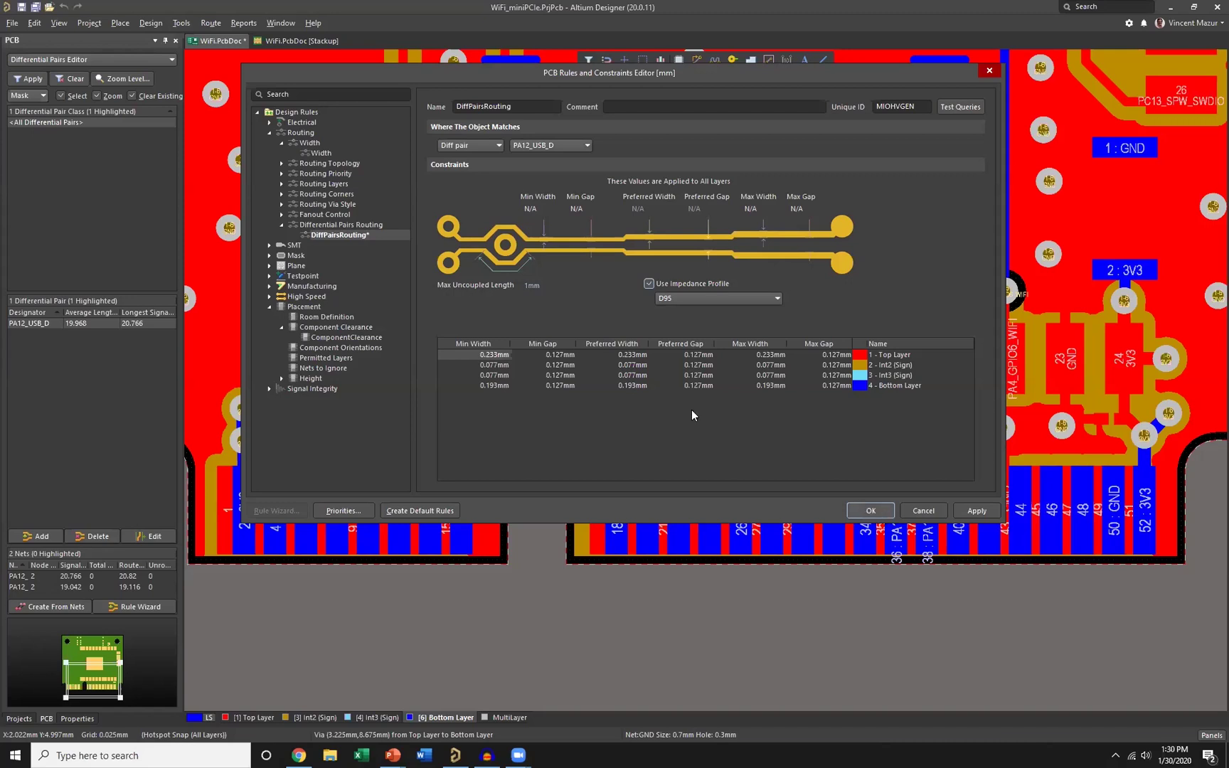
left_click(869, 511)
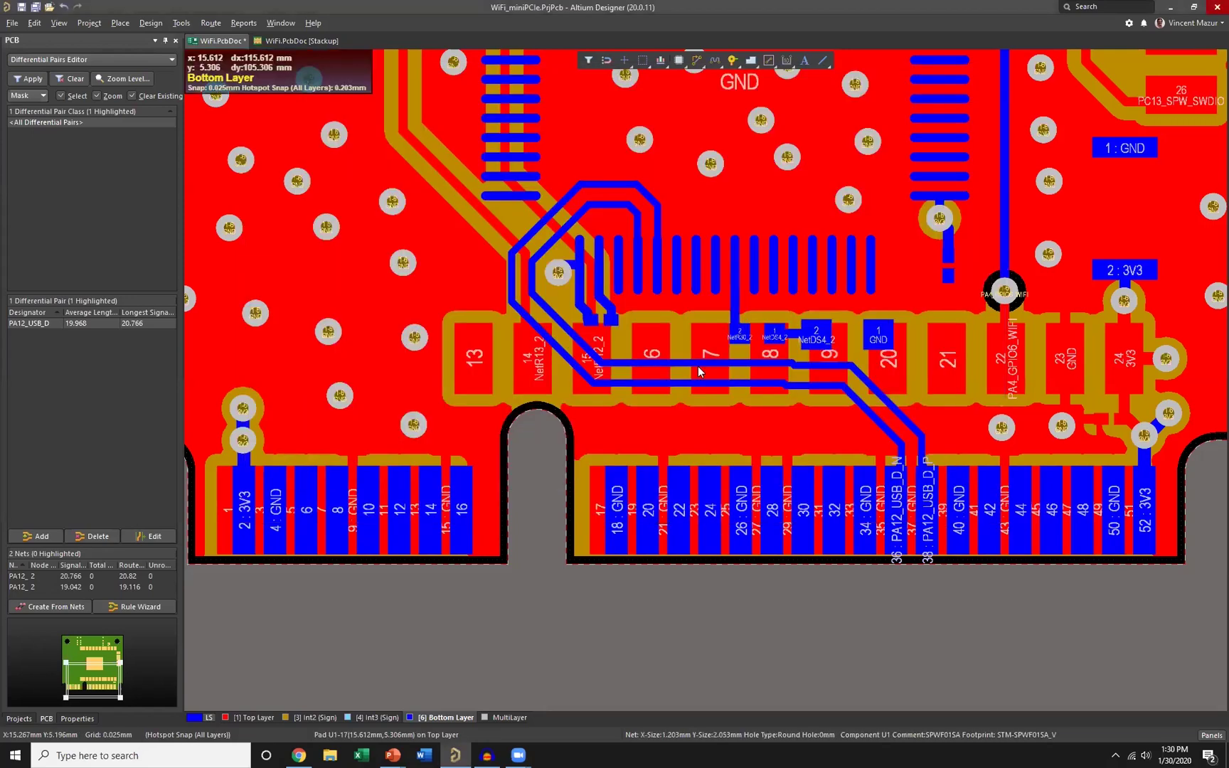
- Measure the clearance between the two horizontal PA12_USB_D tracks on the Bottom Layer
left_click(243, 23)
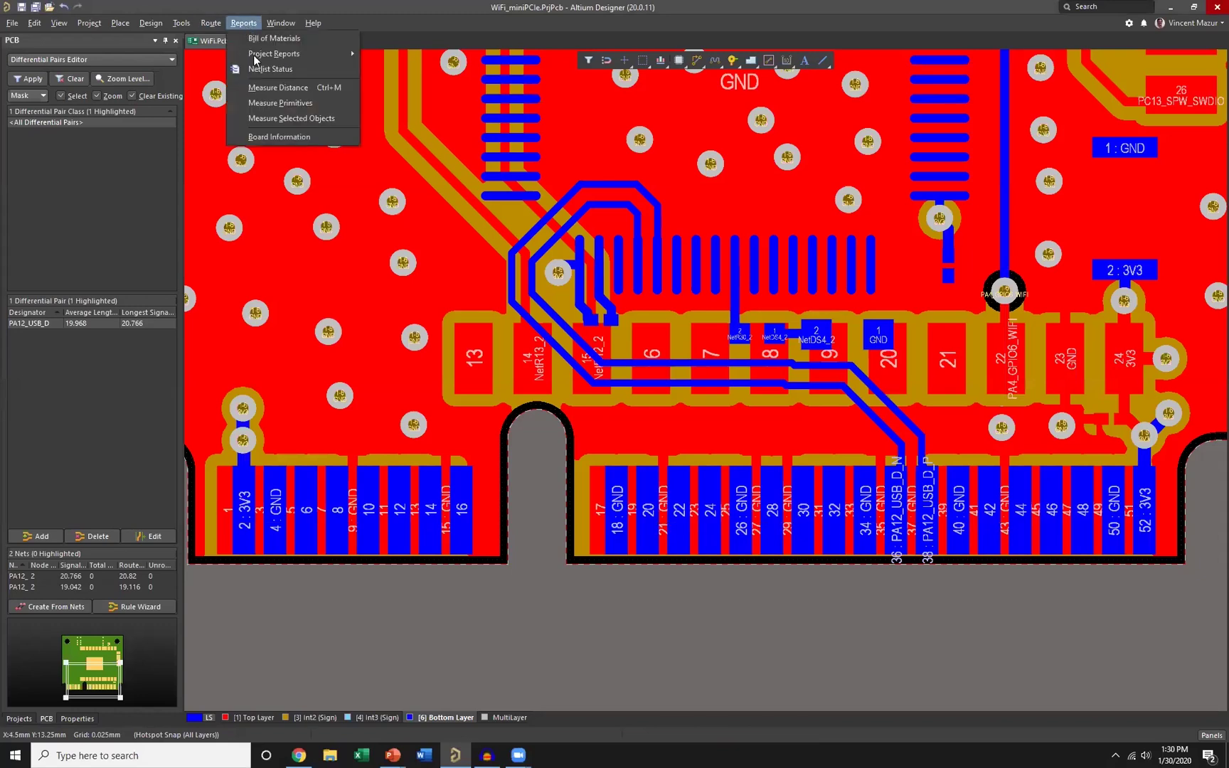
left_click(279, 102)
left_click(720, 361)
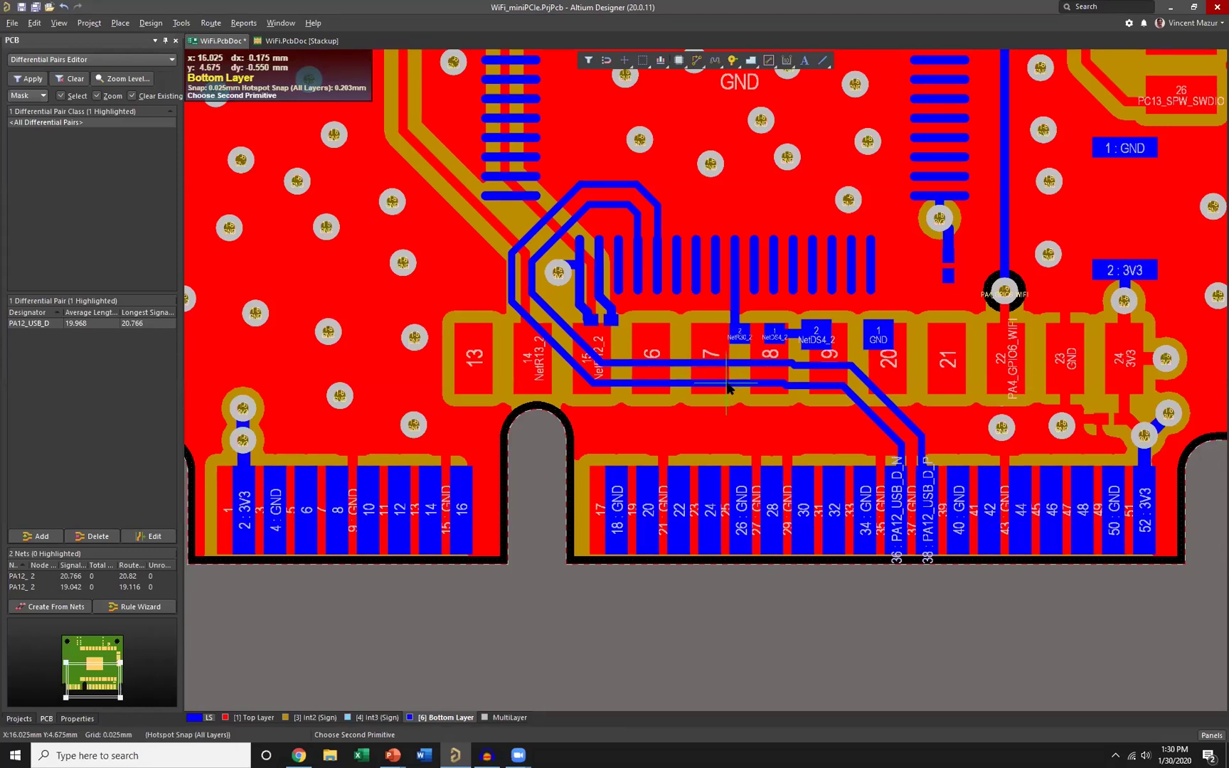
left_click(726, 383)
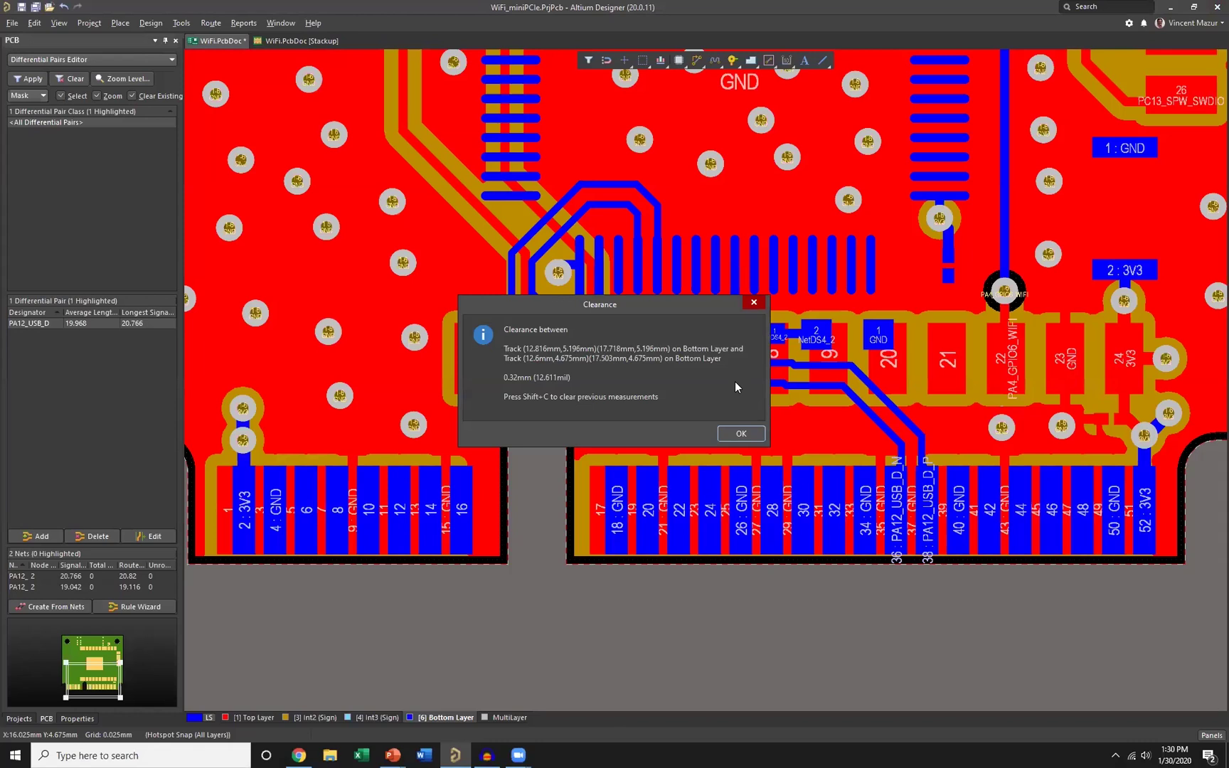
left_click(754, 302)
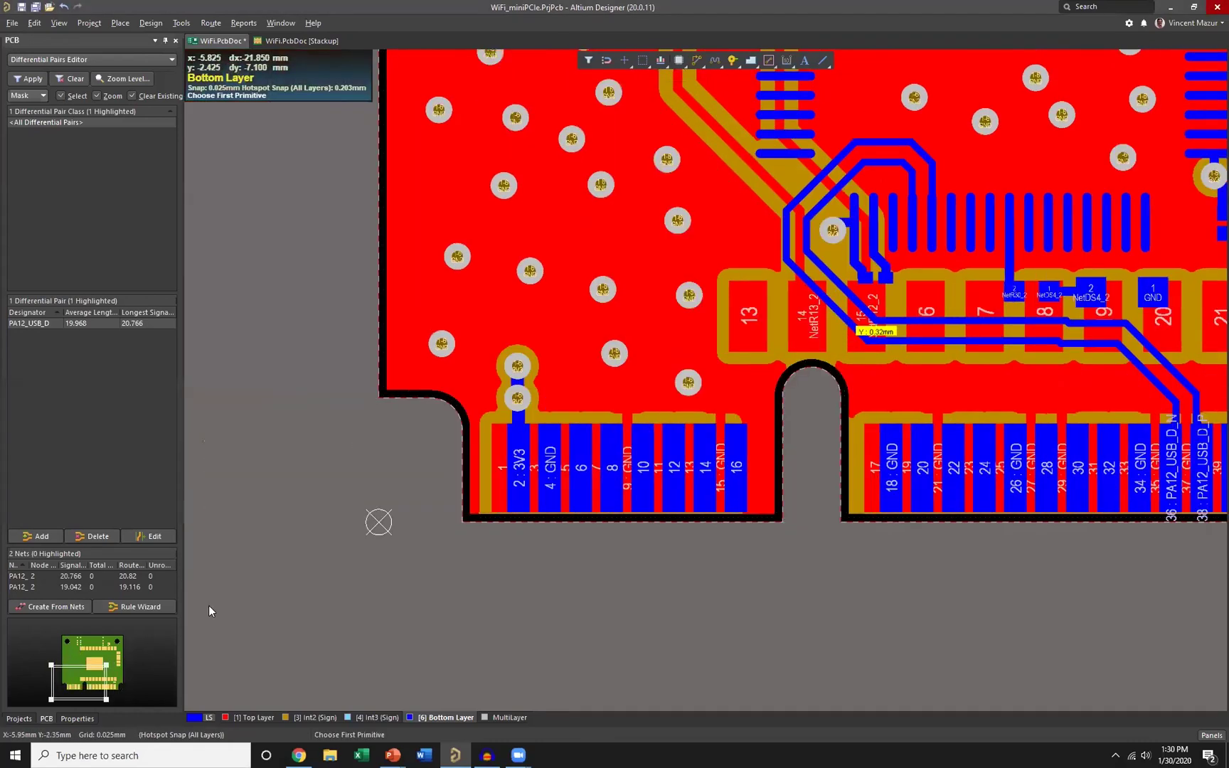
key("Escape")
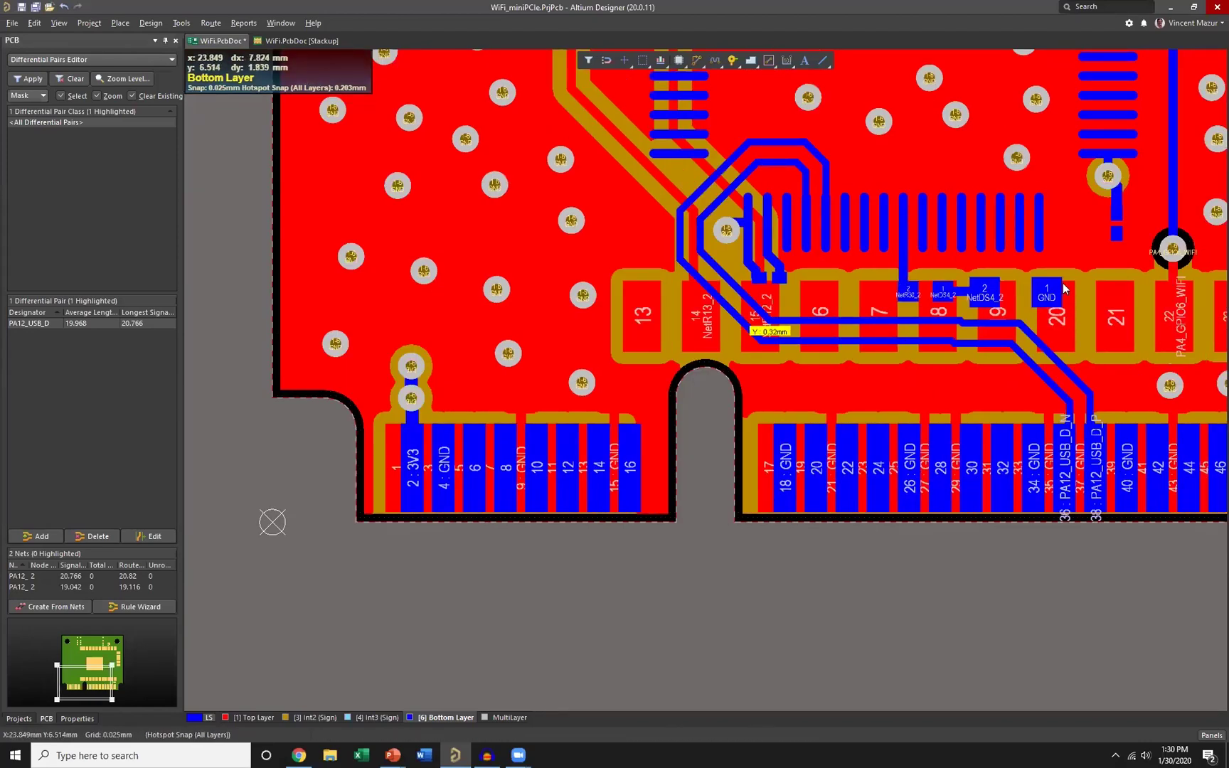
- Select the whole PA12_USB_D differential pair and retrace its routing to the updated width and gap rule
right_click_drag(929, 381, 769, 412)
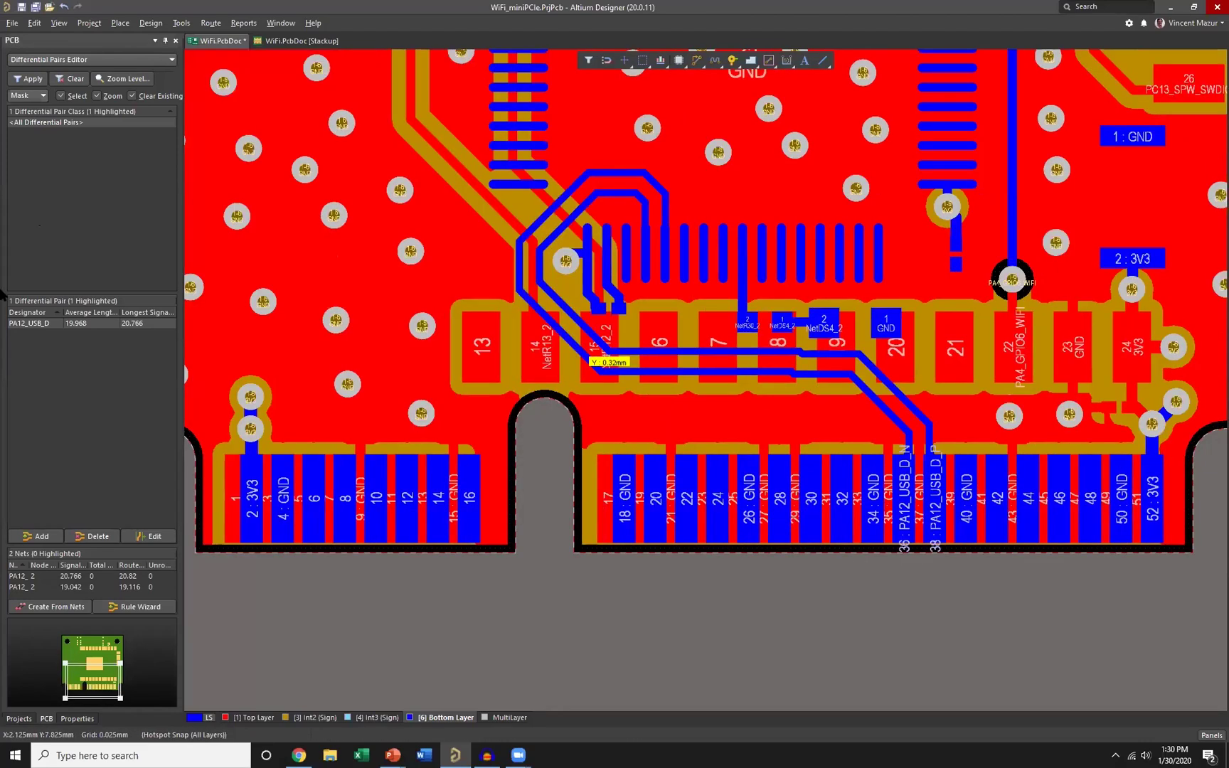
left_click(34, 324)
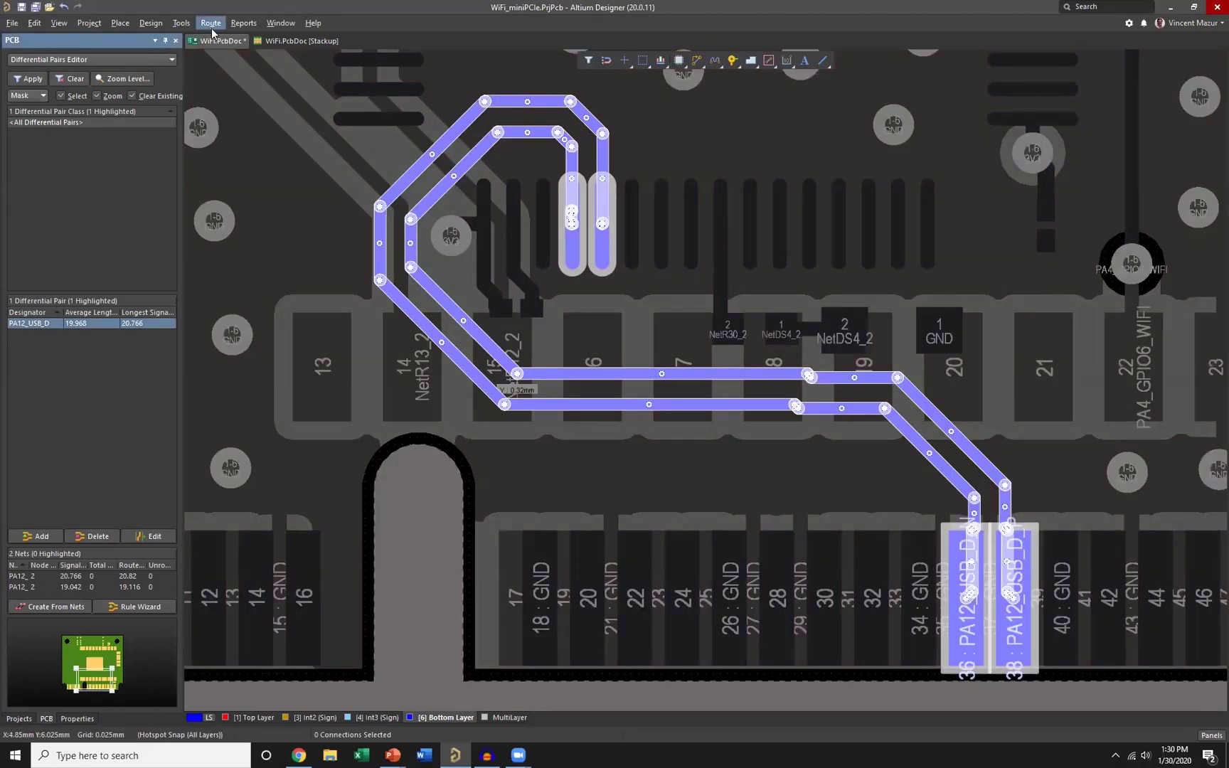
left_click(211, 26)
left_click(253, 119)
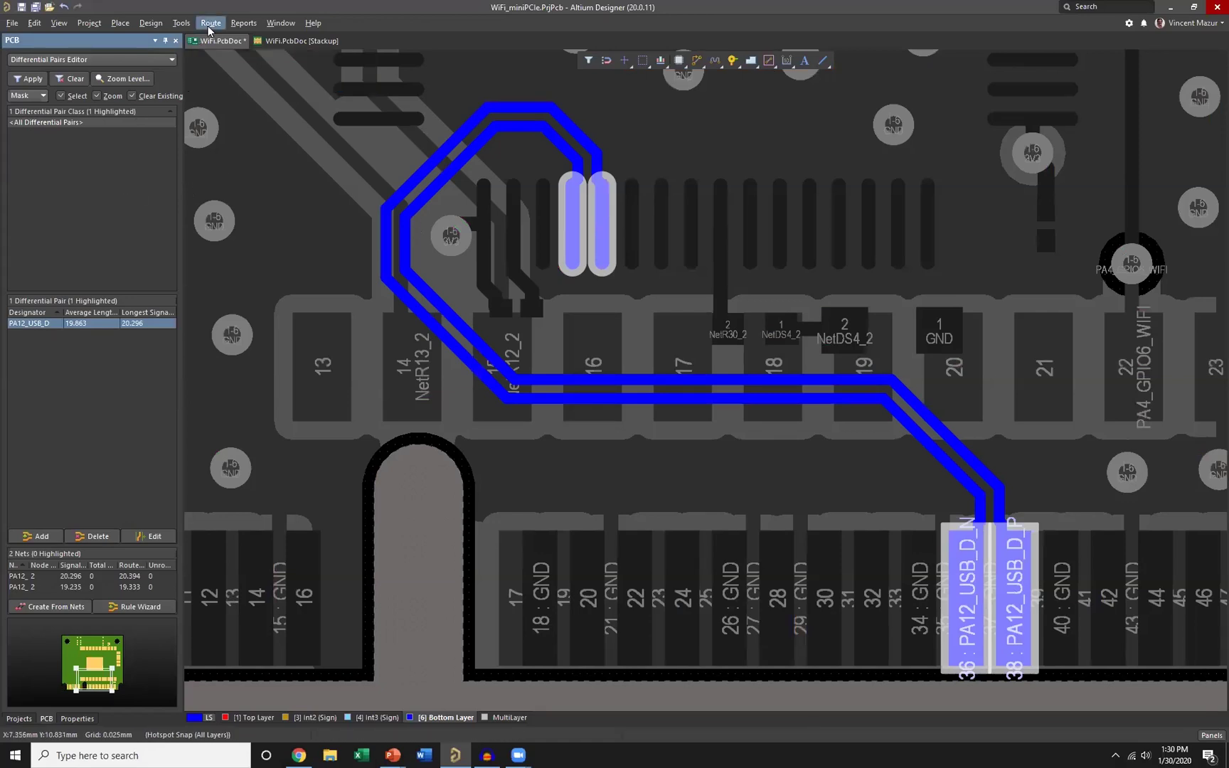
- Measure the clearance between the retraced PA12_USB_D horizontal tracks, and return to the layer stackup document
left_click(242, 24)
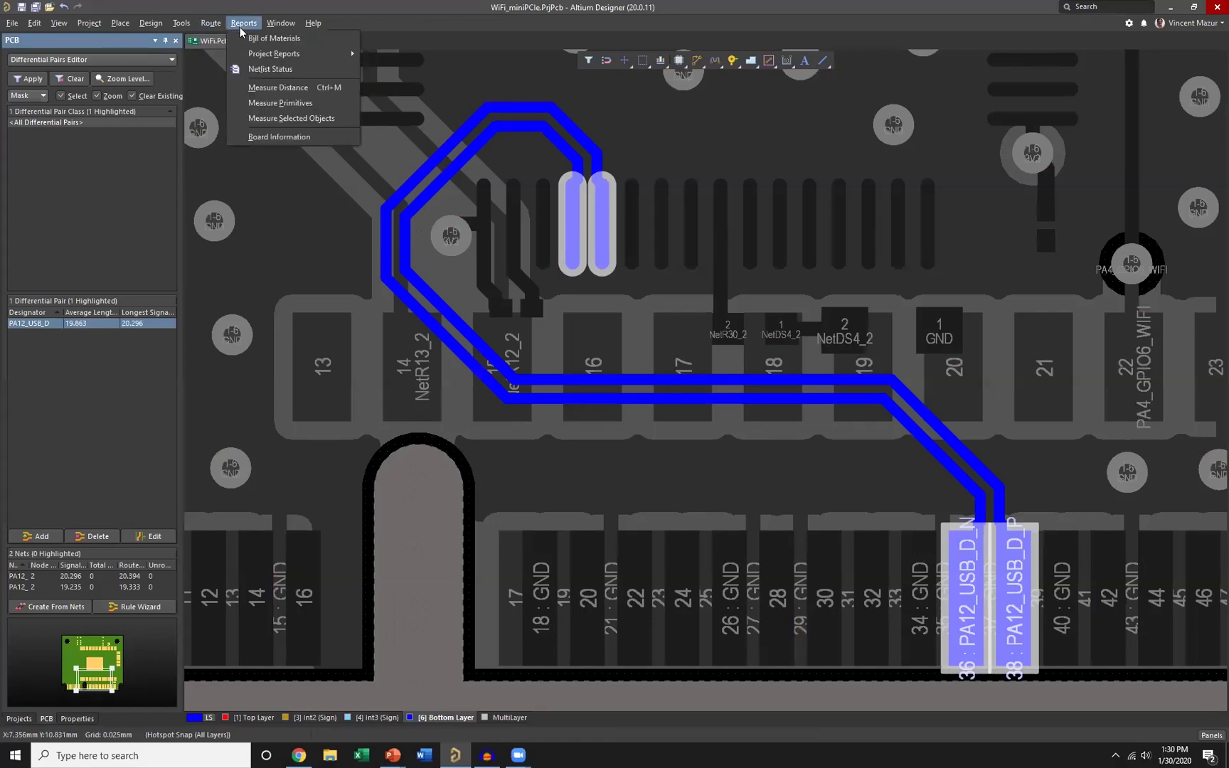
left_click(283, 103)
left_click(773, 379)
left_click(778, 401)
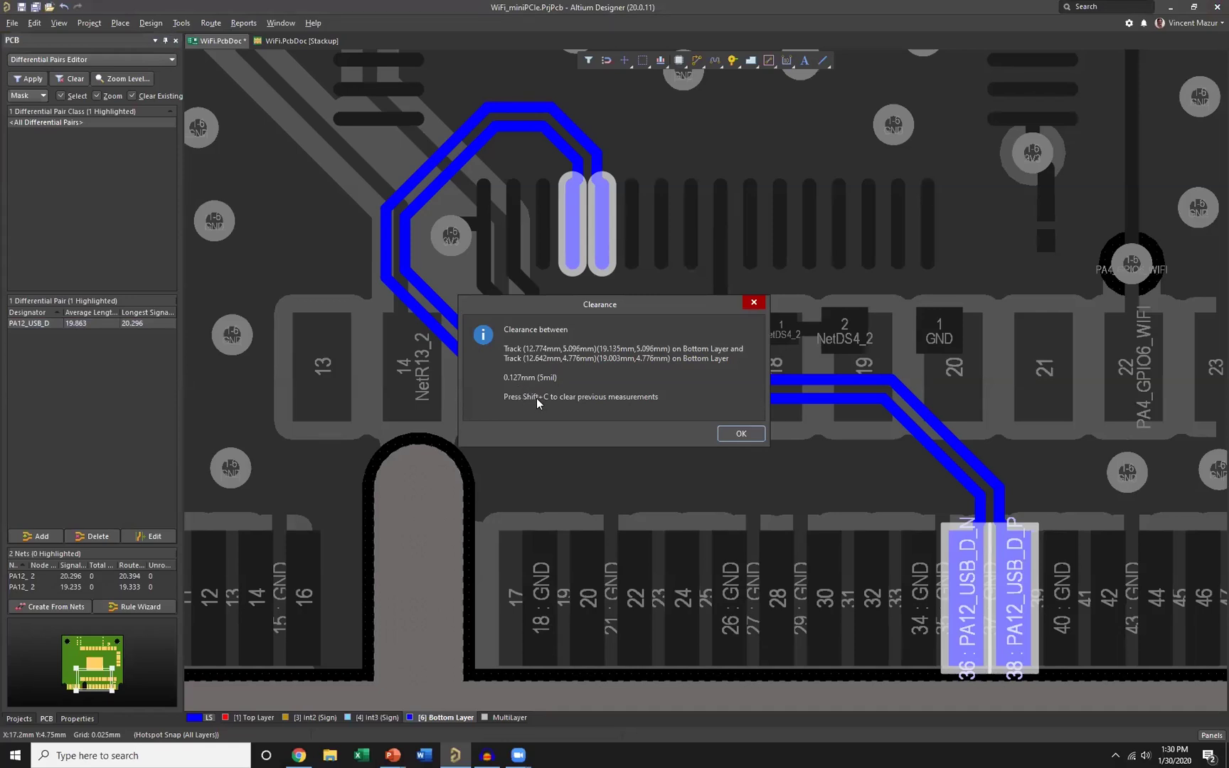
left_click(754, 303)
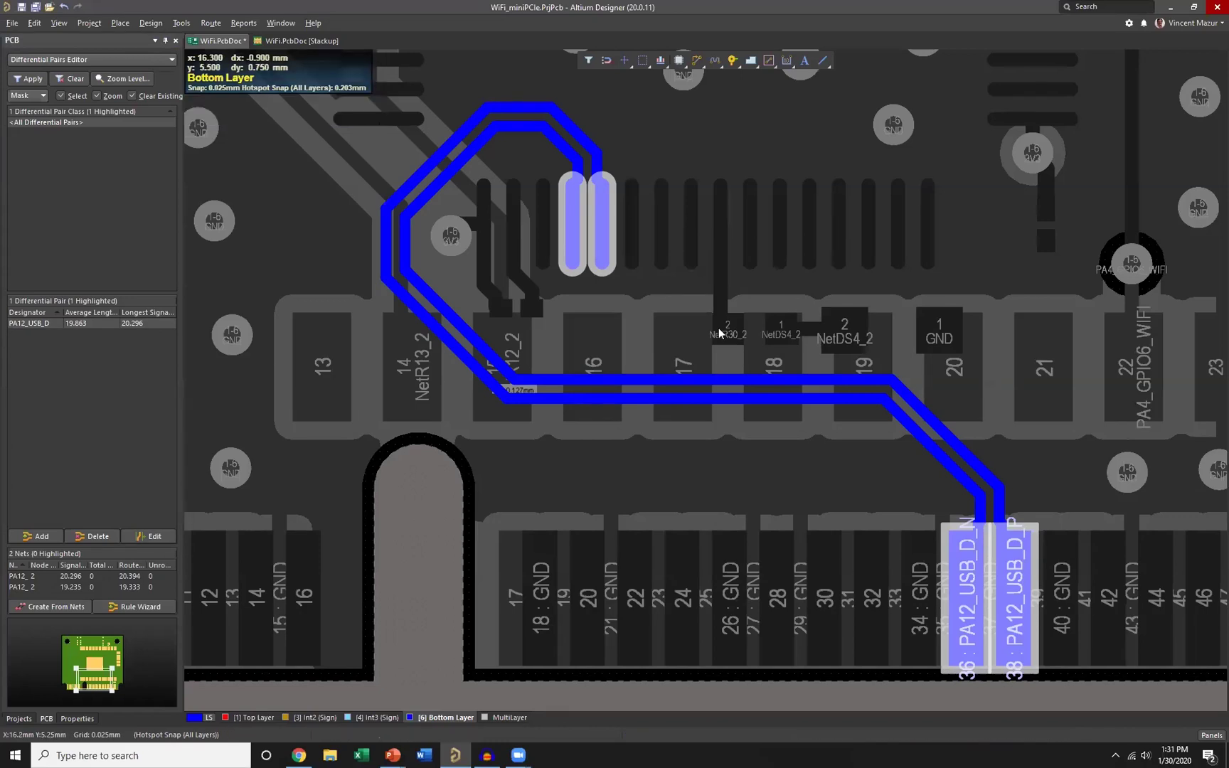
left_click(308, 40)
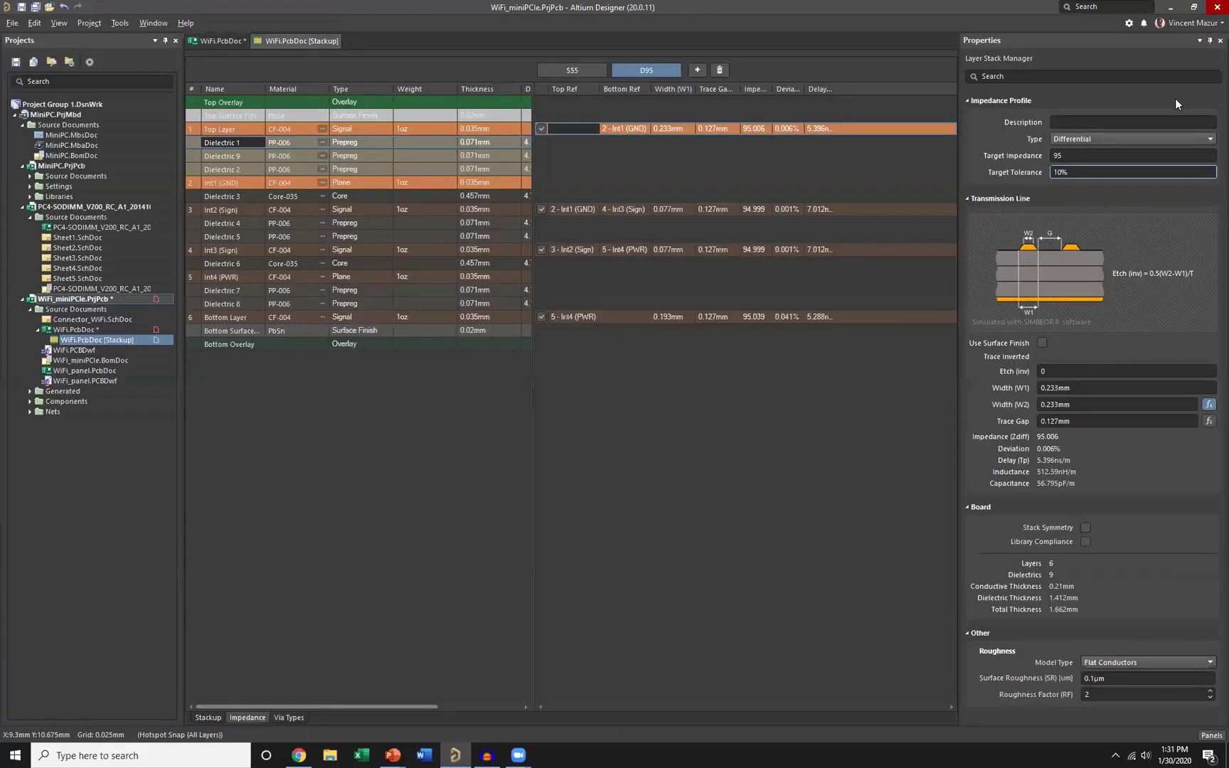